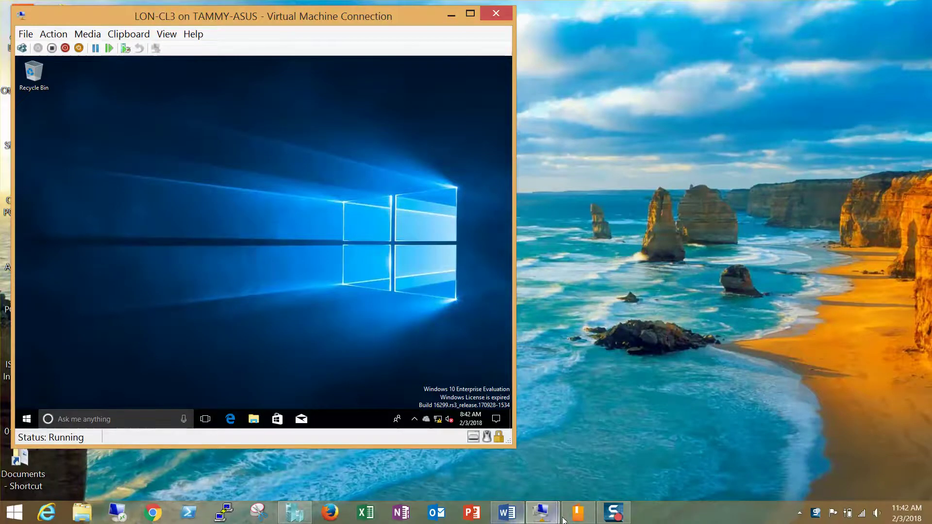
- Bring the 70-698 Windows 10 Lab Manual in VitalSource Bookshelf to the front
{"action": "left_click", "coordinate": [577, 512]}
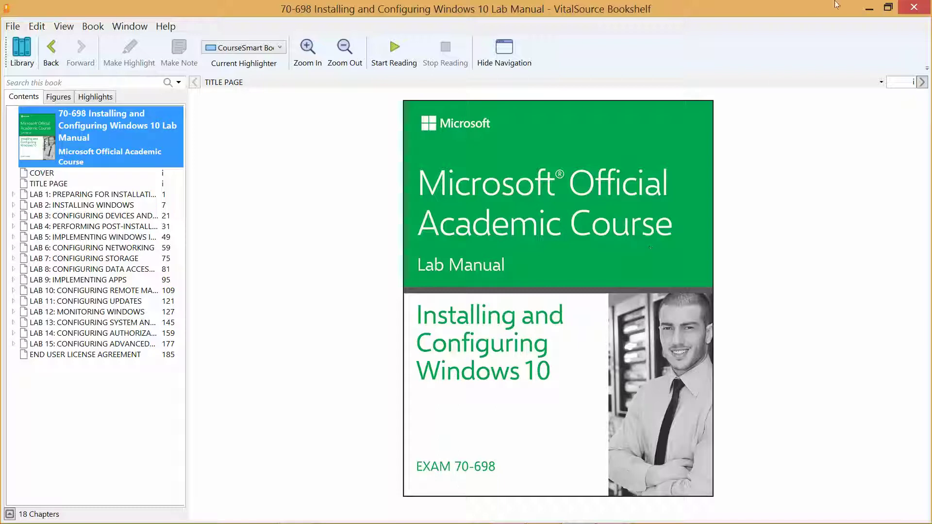
- Switch to the 70-698_Lab Setup Guide.docx in Word at the Installing and Configuring LON-CL3 steps
{"action": "mouse_move", "coordinate": [403, 522]}
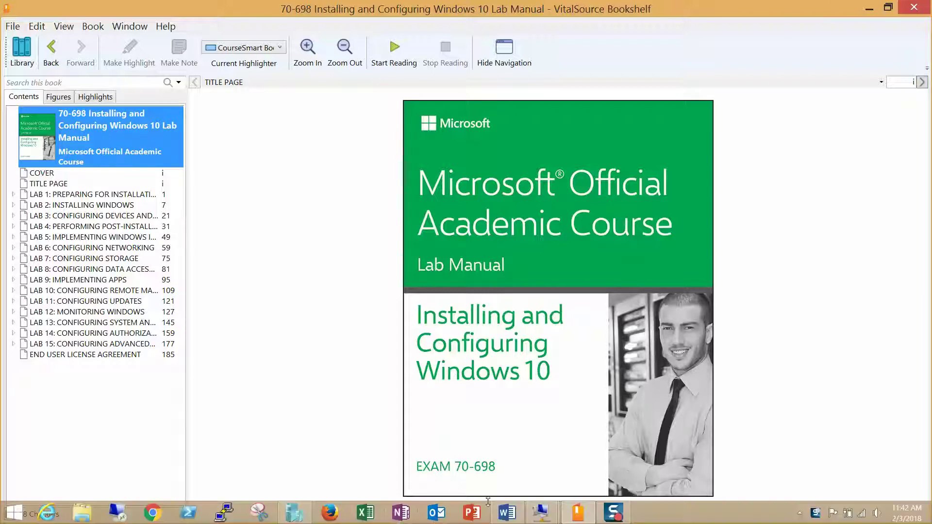
{"action": "mouse_move", "coordinate": [505, 512]}
{"action": "left_click", "coordinate": [496, 362]}
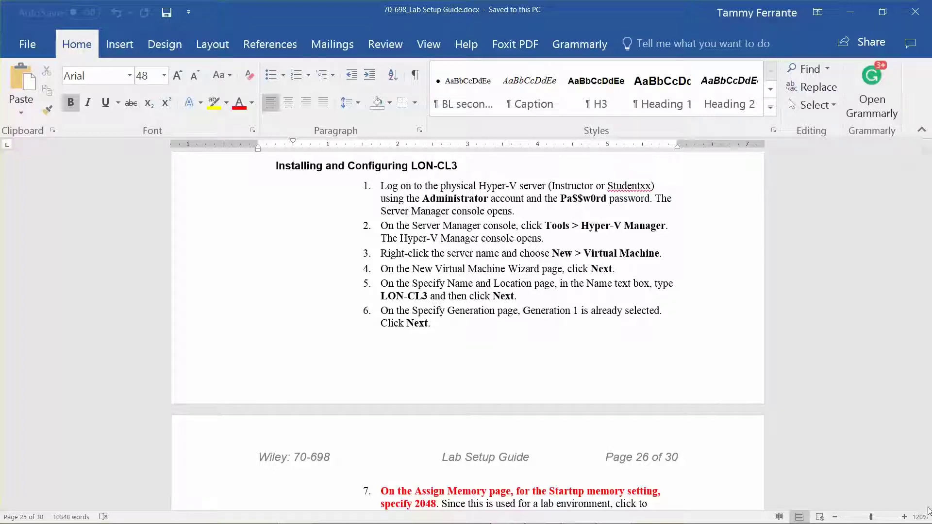
- Read through the LON-CL3 setup steps down to the Preferred DNS server 172.16.0.10 entry
{"action": "scroll", "coordinate": [927, 506], "scroll_direction": "down", "scroll_amount": 3}
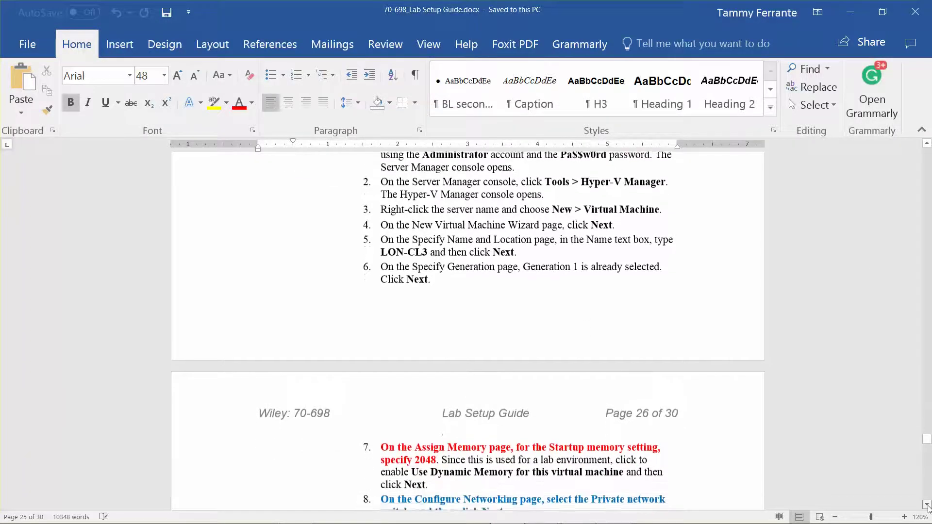
{"action": "scroll", "coordinate": [927, 506], "scroll_direction": "down", "scroll_amount": 5}
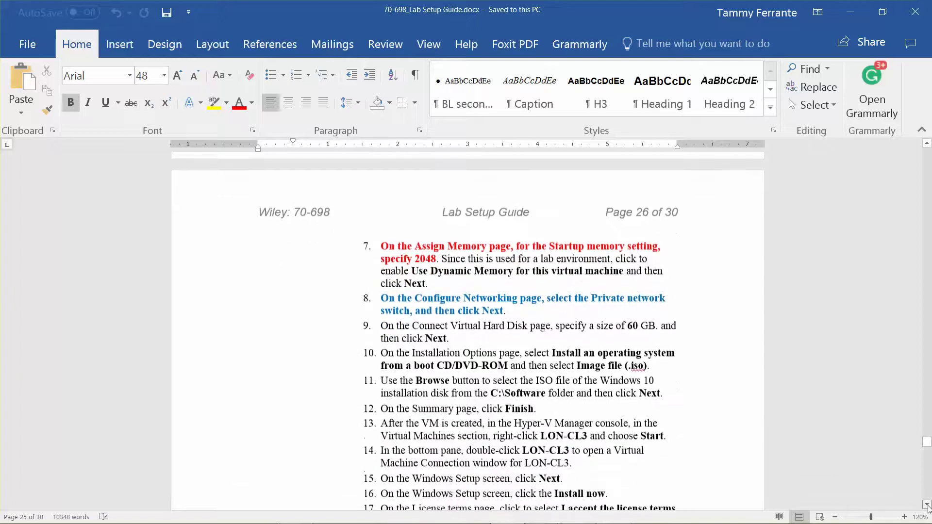
{"action": "scroll", "coordinate": [927, 506], "scroll_direction": "down", "scroll_amount": 7}
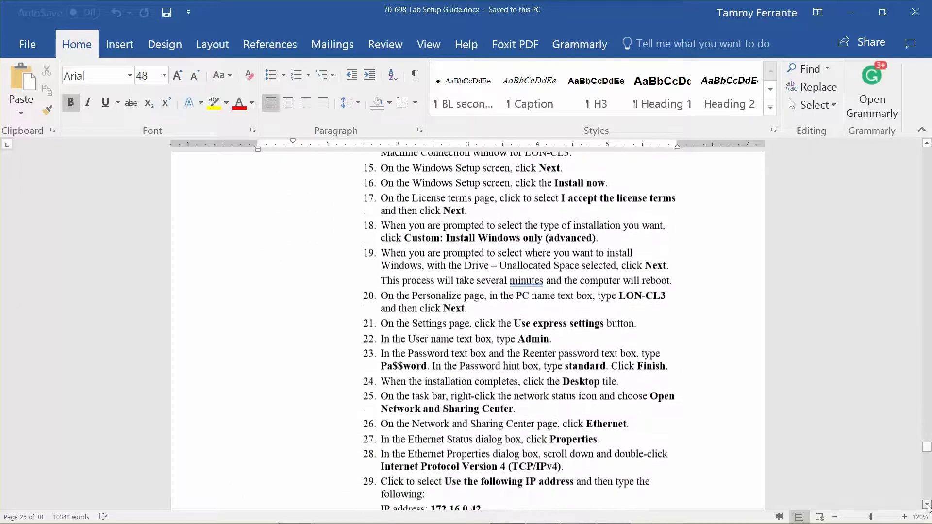
{"action": "scroll", "coordinate": [927, 507], "scroll_direction": "down", "scroll_amount": 3}
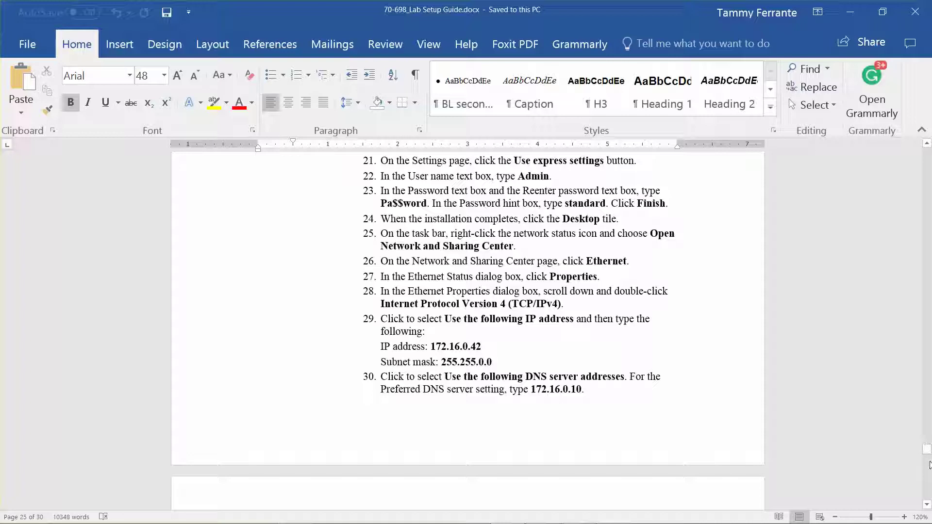
{"action": "left_click_drag", "start_coordinate": [927, 506], "coordinate": [927, 505]}
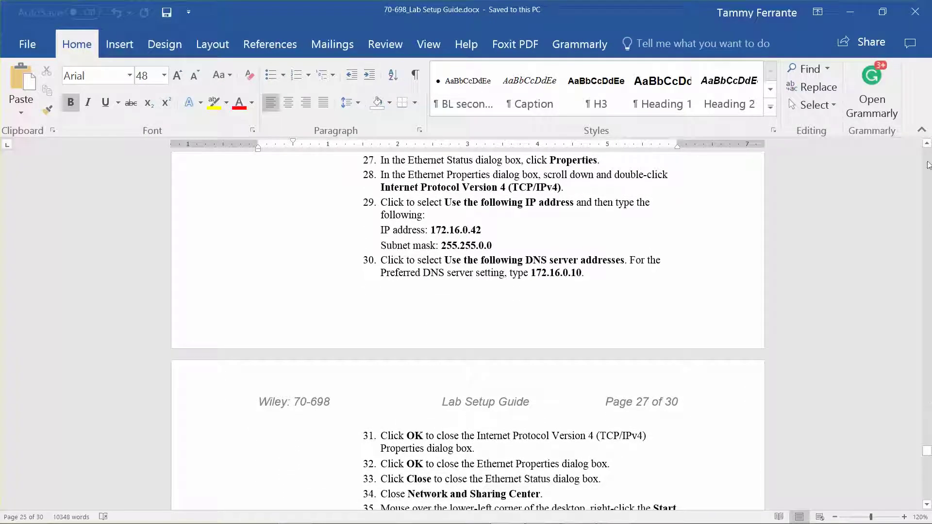
{"action": "left_click_drag", "start_coordinate": [927, 144], "coordinate": [927, 144]}
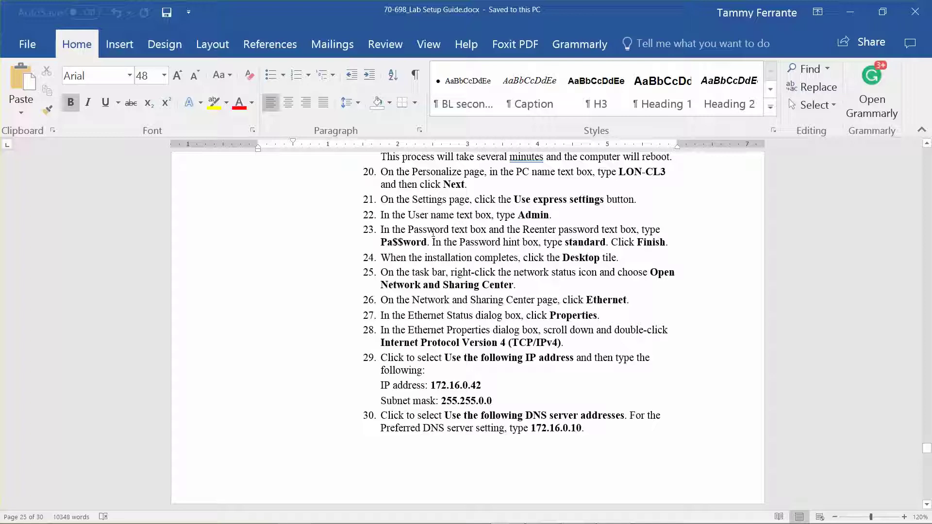
- Minimize Word and the lab manual, leaving the LON-CL3 VM console in front
{"action": "left_click", "coordinate": [849, 14]}
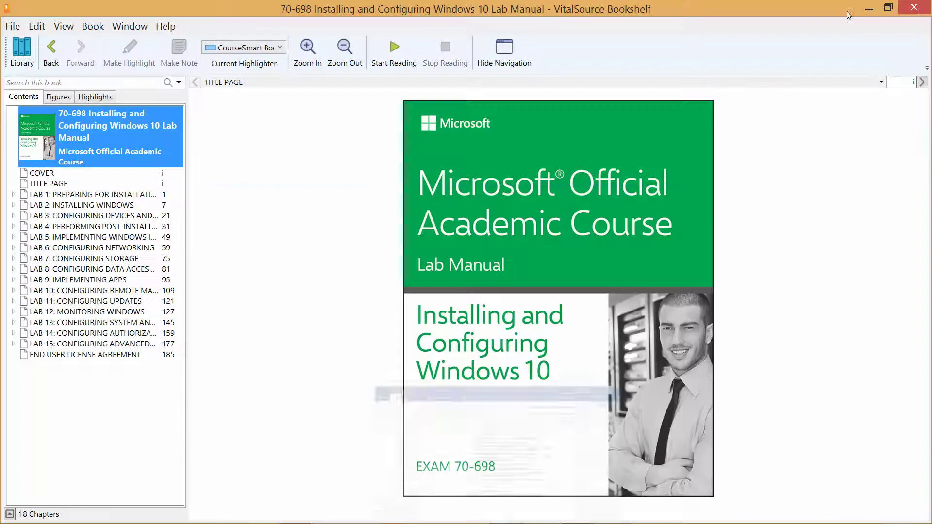
{"action": "mouse_move", "coordinate": [542, 520]}
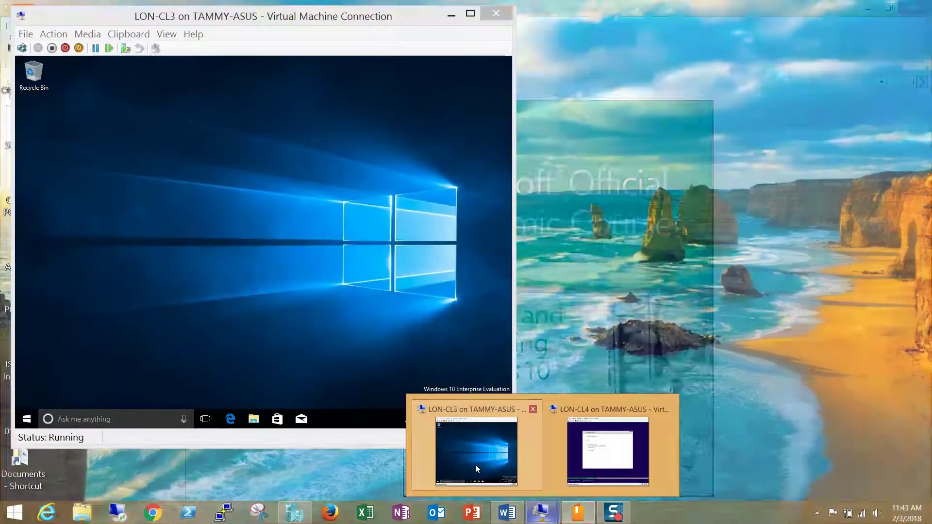
{"action": "left_click", "coordinate": [475, 465]}
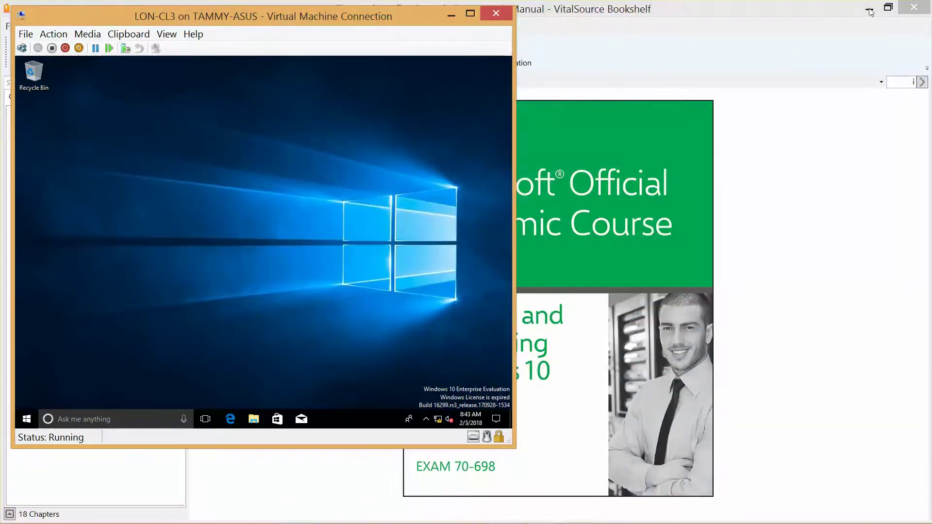
{"action": "left_click", "coordinate": [871, 9]}
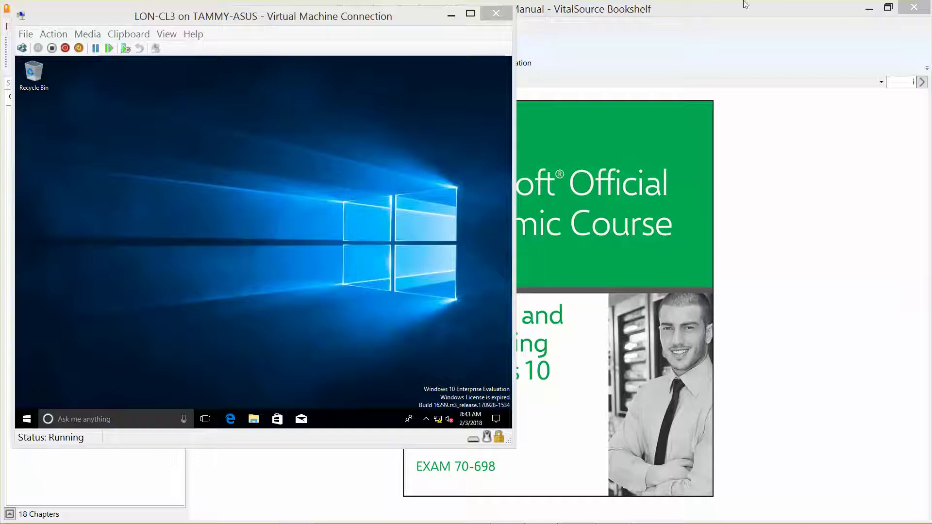
{"action": "left_click", "coordinate": [868, 11]}
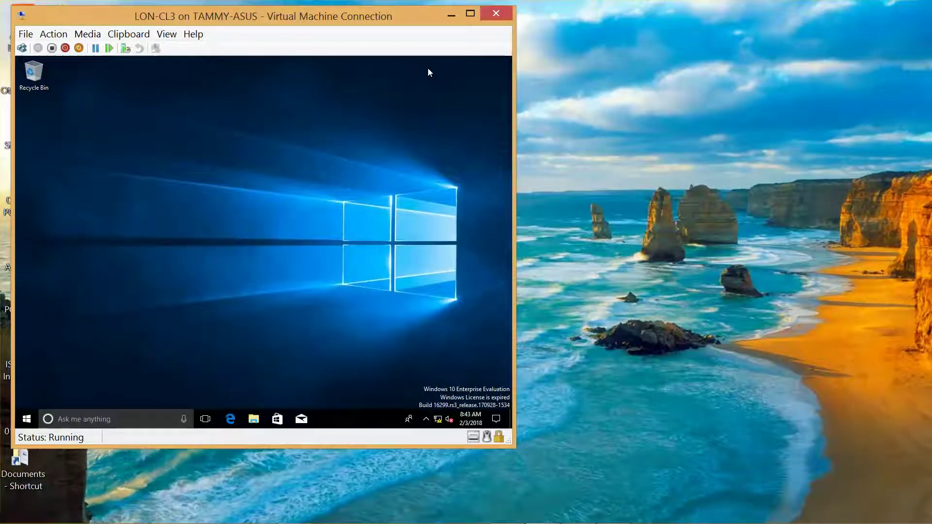
- Open LON-CL3's Network & Internet settings at the Ethernet page
{"action": "right_click", "coordinate": [438, 418]}
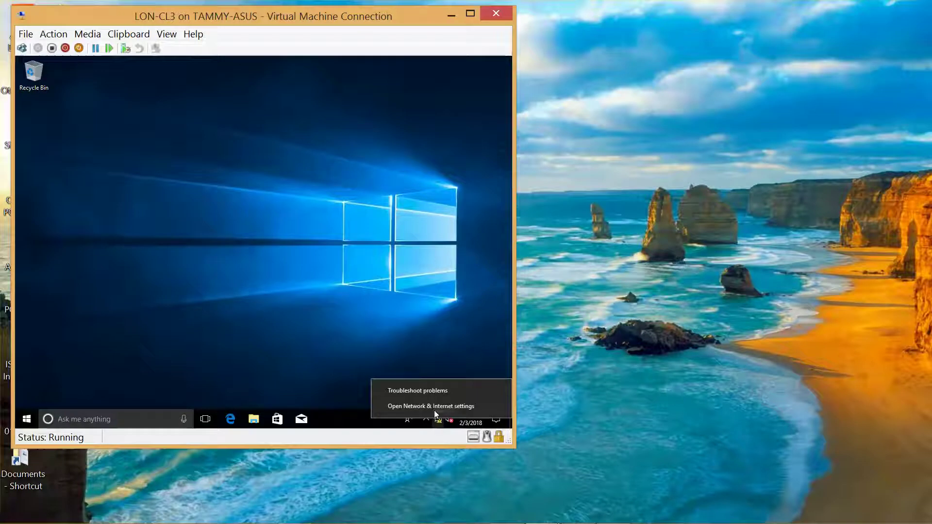
{"action": "left_click", "coordinate": [431, 406]}
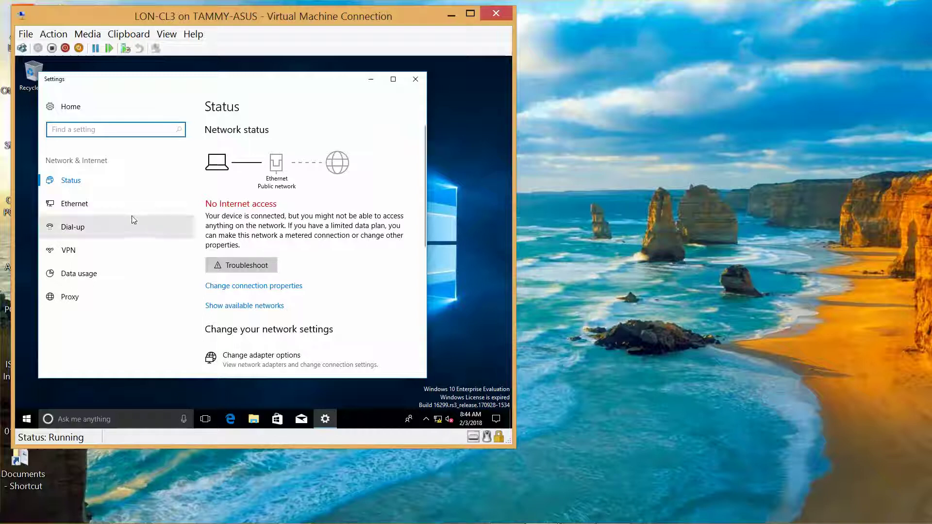
{"action": "left_click", "coordinate": [71, 206]}
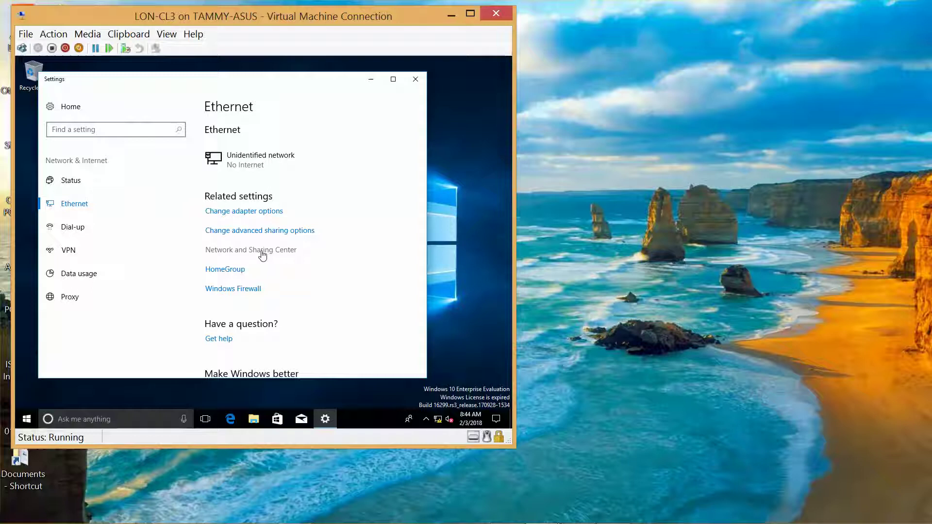
- Reach the Ethernet adapter's Properties through Network and Sharing Center's adapter settings
{"action": "left_click", "coordinate": [281, 250]}
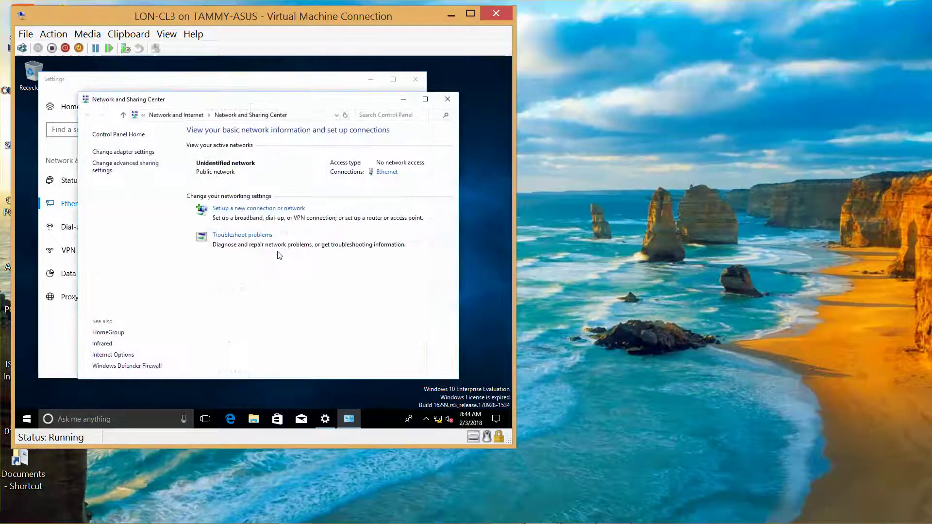
{"action": "left_click", "coordinate": [137, 152]}
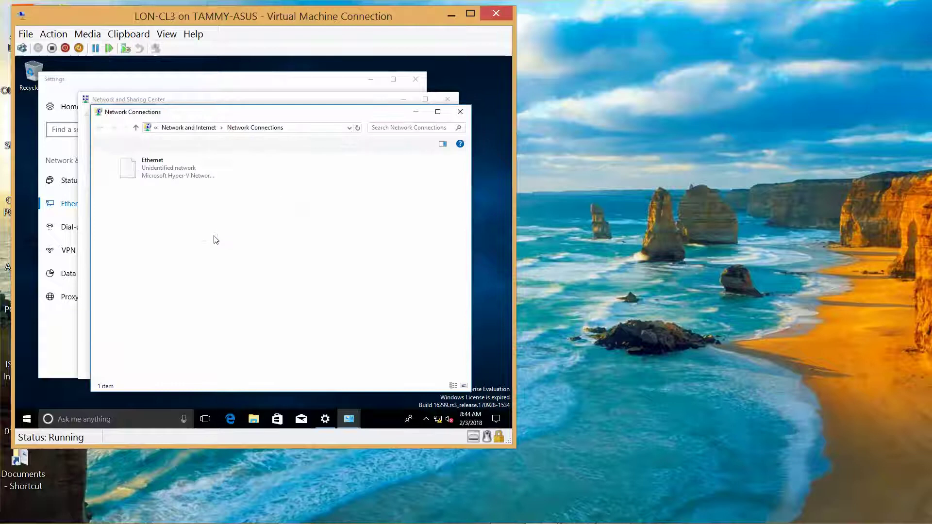
{"action": "left_click", "coordinate": [153, 172]}
{"action": "right_click", "coordinate": [153, 172]}
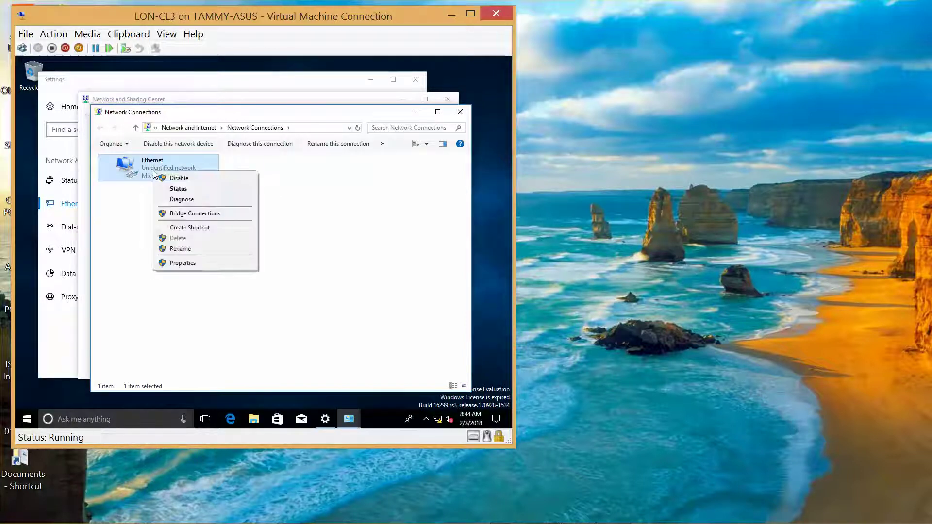
{"action": "left_click", "coordinate": [177, 264]}
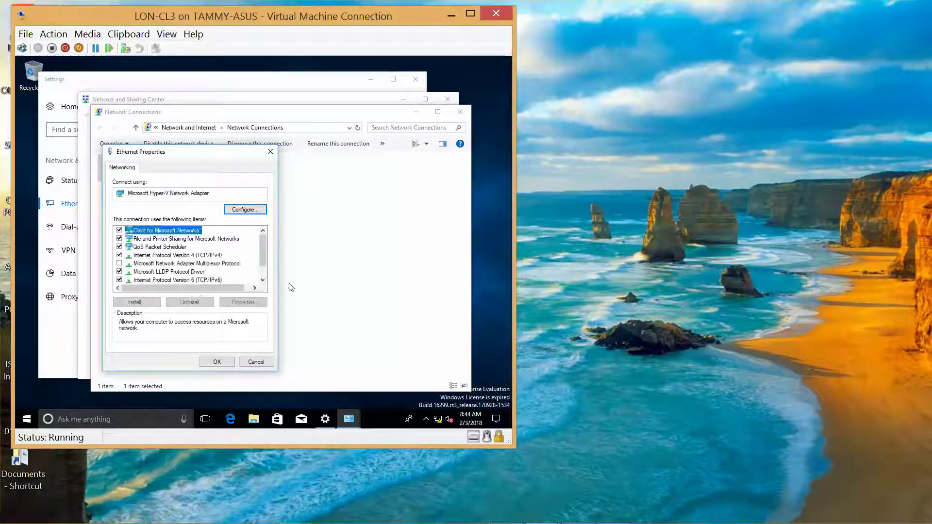
- Open the Internet Protocol Version 4 (TCP/IPv4) properties of the Ethernet adapter
{"action": "left_click", "coordinate": [190, 256]}
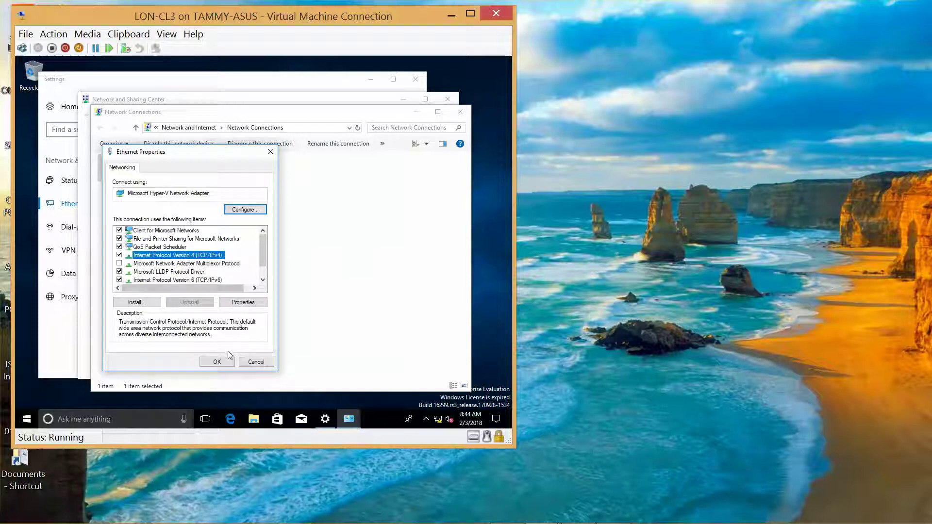
{"action": "left_click", "coordinate": [217, 362]}
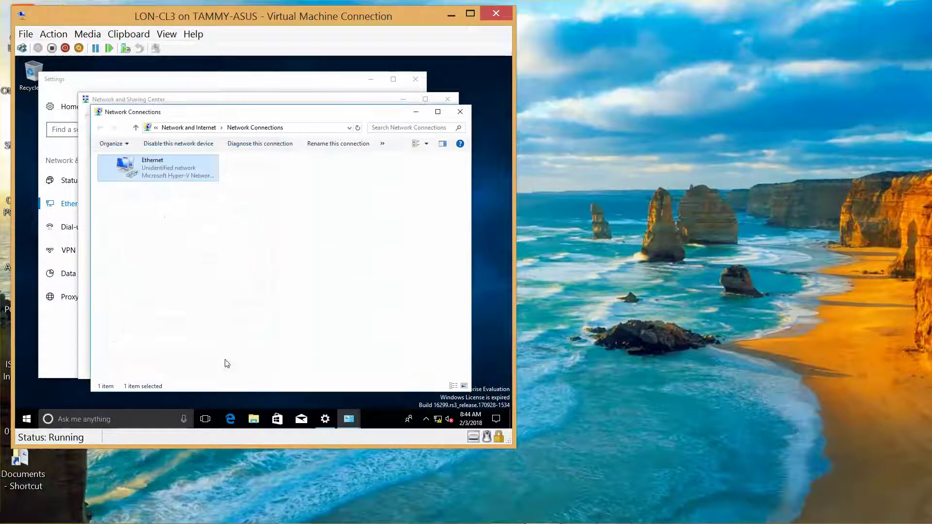
{"action": "right_click", "coordinate": [176, 177]}
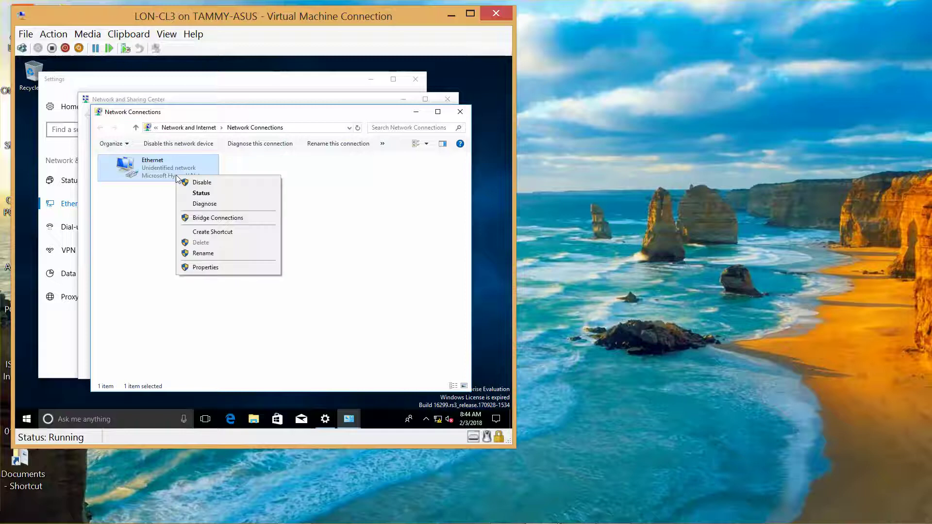
{"action": "left_click", "coordinate": [206, 267]}
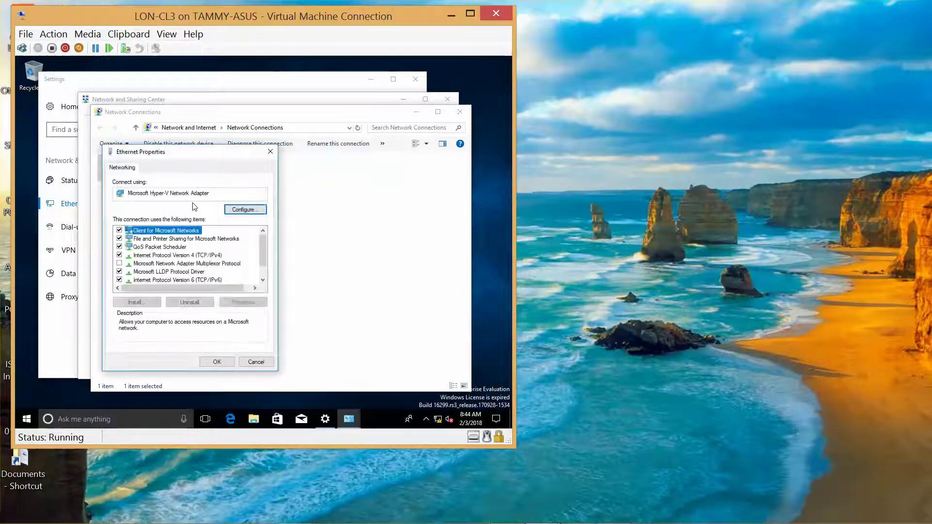
{"action": "left_click", "coordinate": [204, 256]}
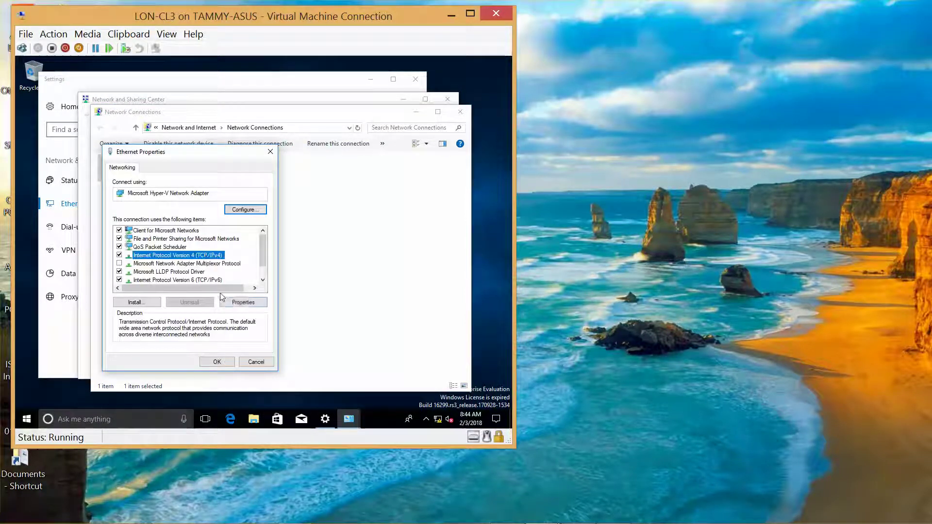
{"action": "left_click", "coordinate": [243, 302]}
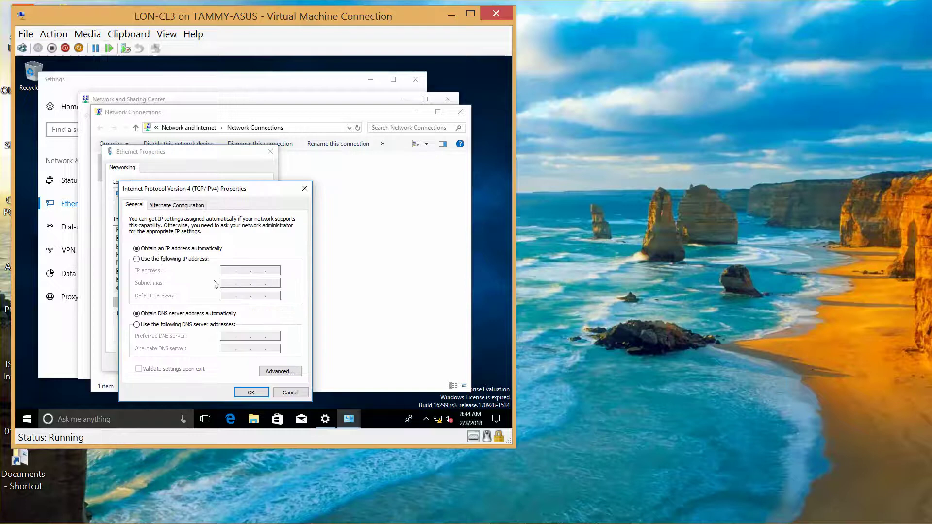
- Set static IP 172.16.0.42, mask 255.255.0.0 and preferred DNS 172.16.0.10, and save
{"action": "left_click", "coordinate": [137, 260]}
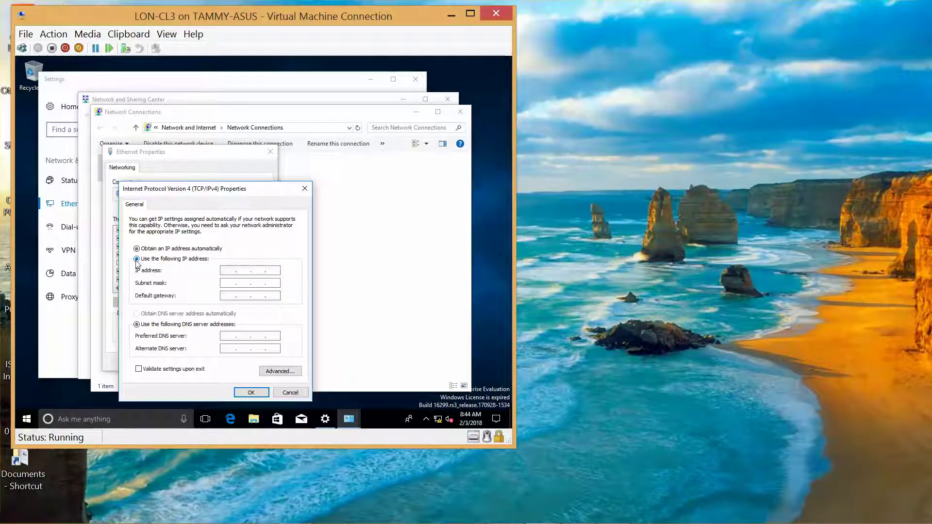
{"action": "left_click", "coordinate": [231, 271]}
{"action": "type", "text": "172.16.0"}
{"action": "type", "text": "42"}
{"action": "key", "text": "Tab"}
{"action": "left_click", "coordinate": [227, 337]}
{"action": "type", "text": "172 . 16 . 0 . 10"}
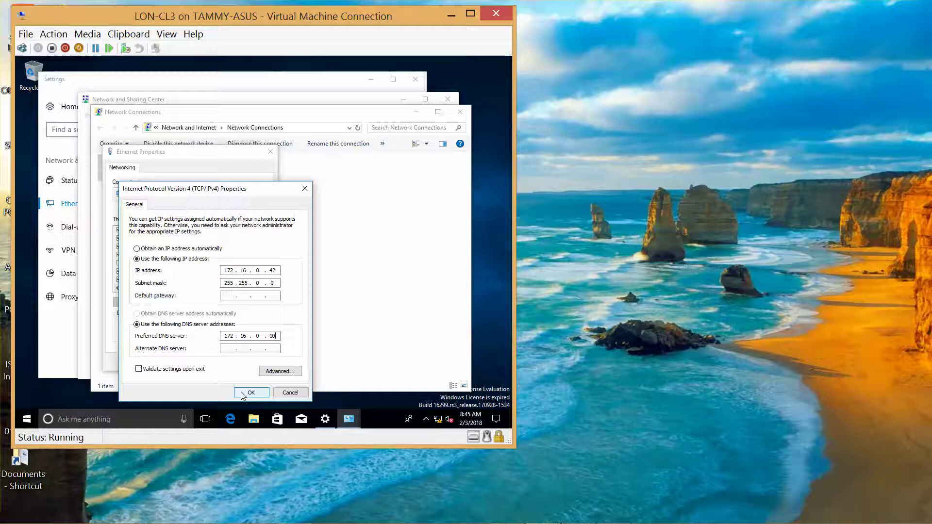
{"action": "left_click", "coordinate": [241, 394]}
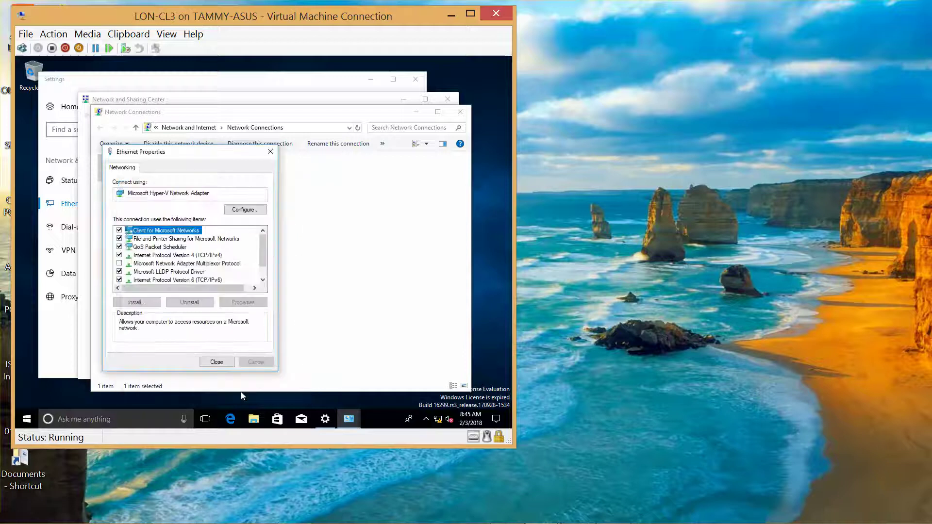
- Close Ethernet Properties, Network Connections, Network and Sharing Center and Settings
{"action": "left_click", "coordinate": [217, 362]}
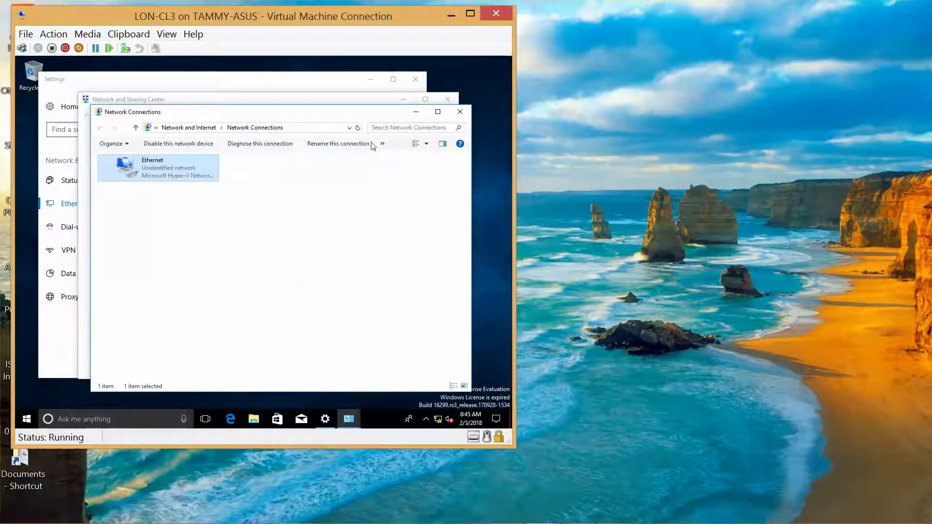
{"action": "left_click", "coordinate": [462, 109]}
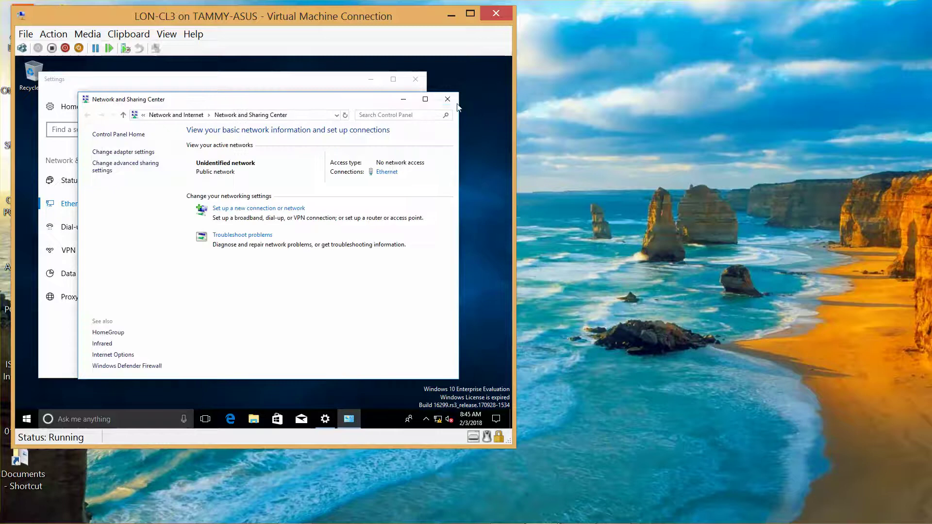
{"action": "left_click", "coordinate": [447, 99]}
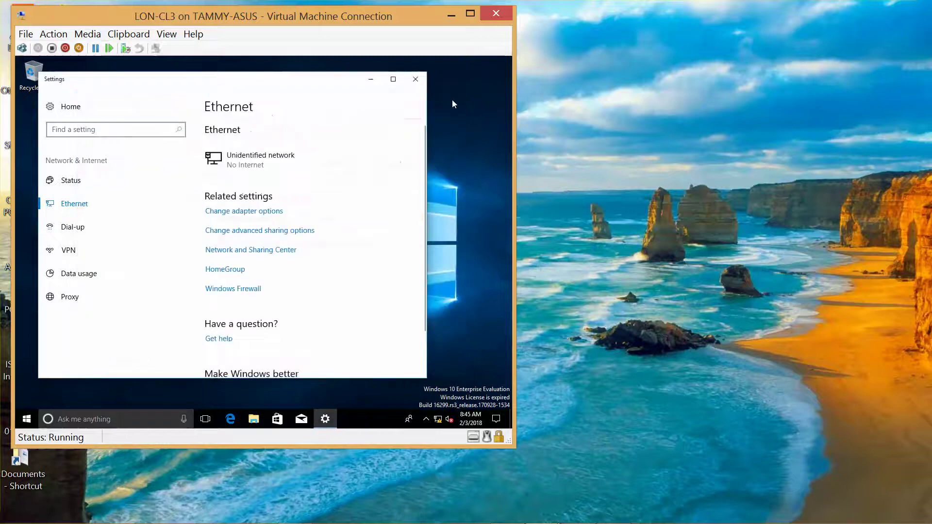
{"action": "left_click", "coordinate": [419, 85]}
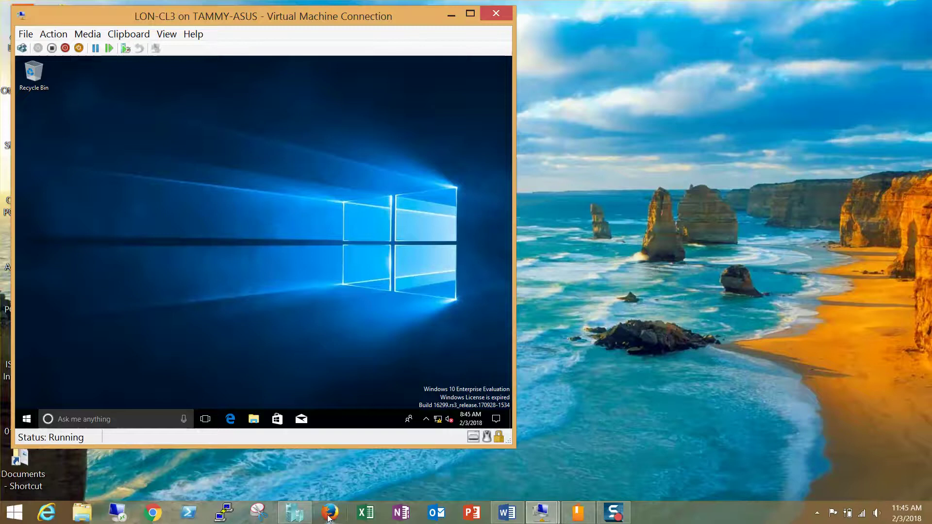
- Start LON-DC1 from Hyper-V Manager and place its console beside LON-CL3's
{"action": "left_click", "coordinate": [297, 513]}
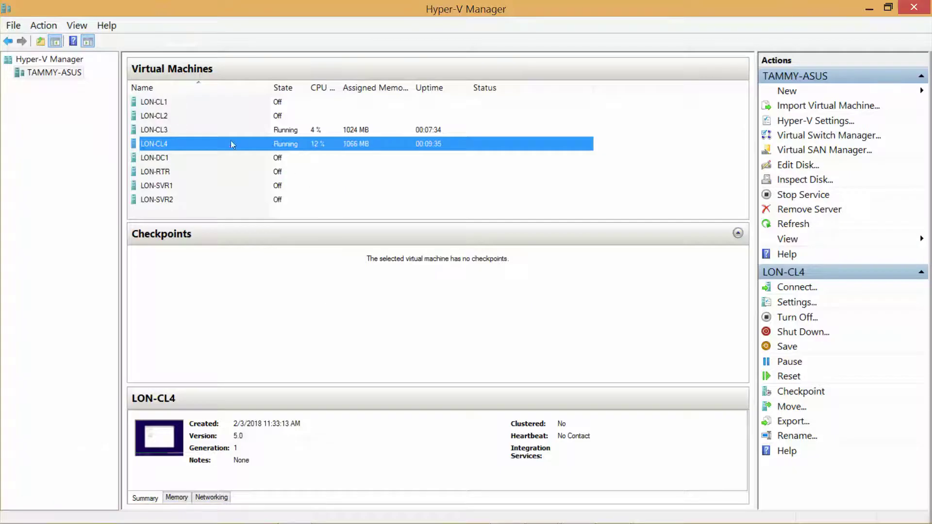
{"action": "double_click", "coordinate": [163, 159]}
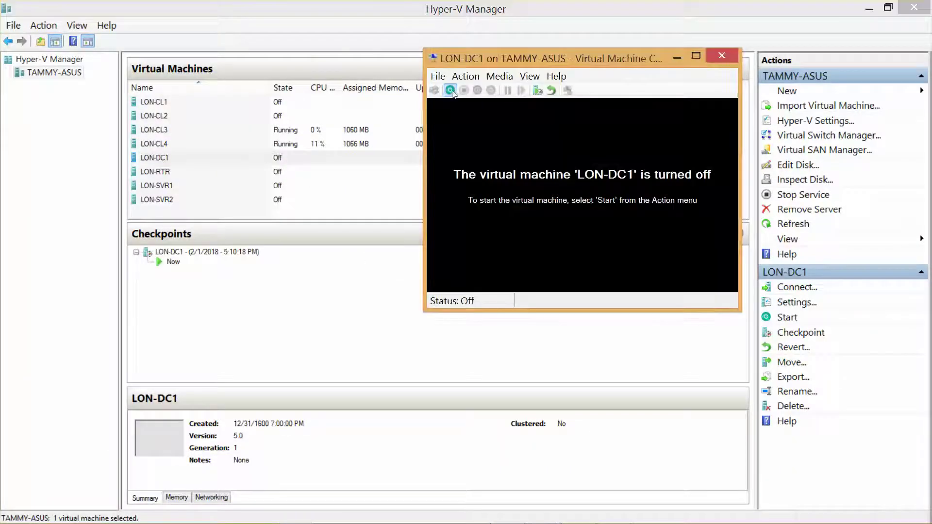
{"action": "left_click", "coordinate": [450, 91]}
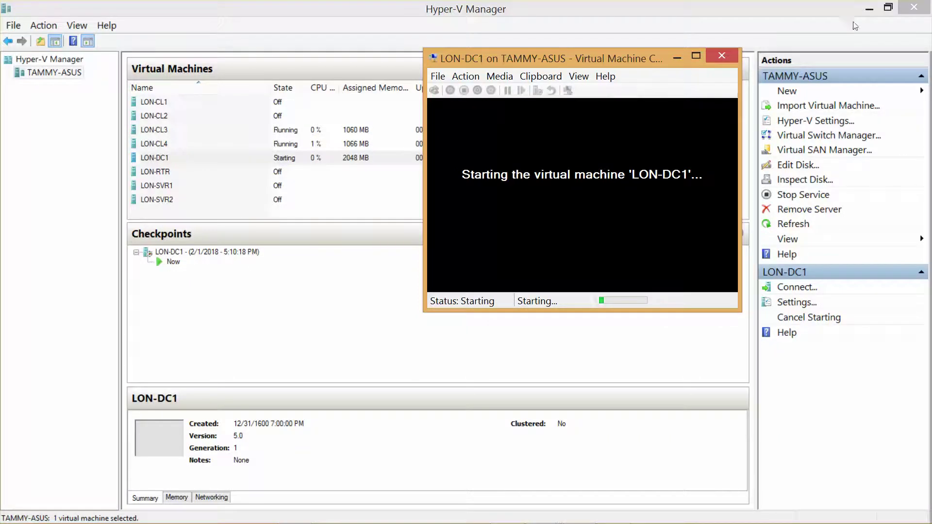
{"action": "left_click", "coordinate": [869, 9]}
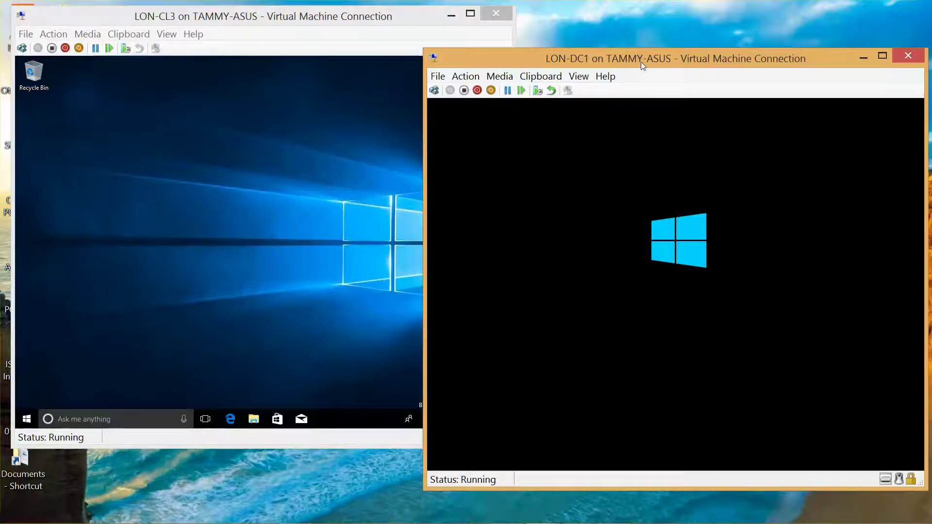
{"action": "left_click_drag", "start_coordinate": [640, 62], "coordinate": [637, 22]}
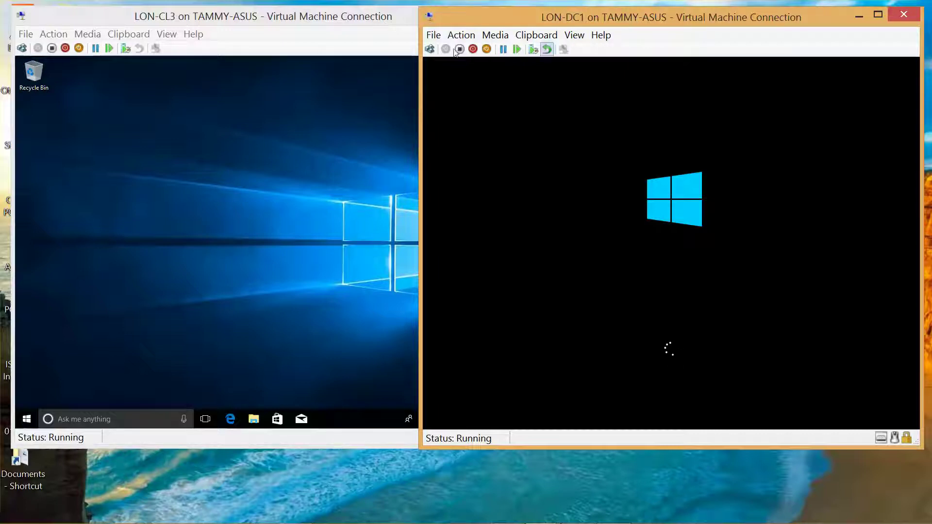
{"action": "right_click", "coordinate": [26, 424]}
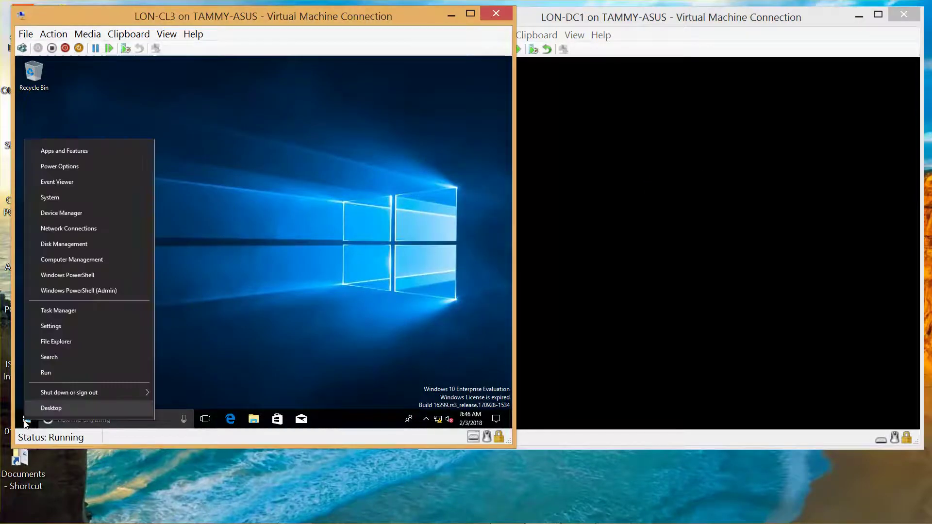
- Search LON-CL3 for 'workgroup' filtered to Apps, dismiss the search and go full screen
{"action": "left_click", "coordinate": [63, 363]}
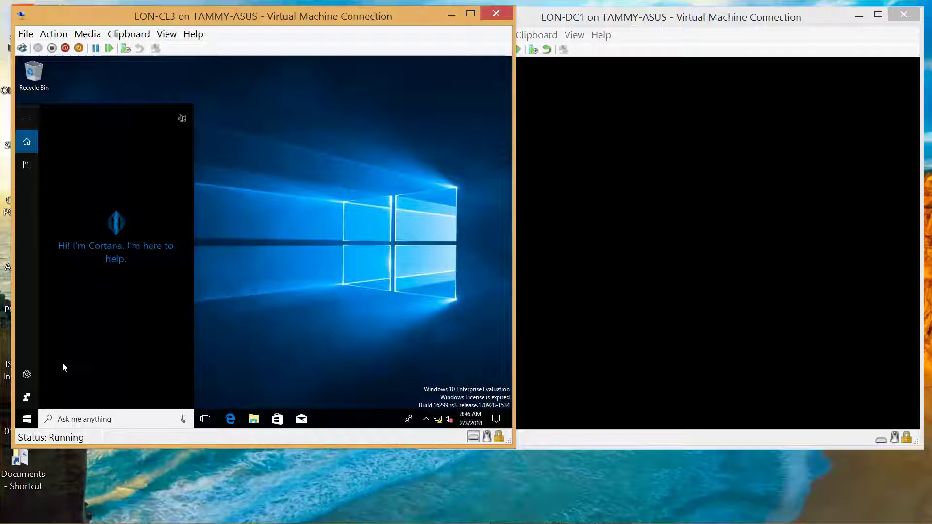
{"action": "type", "text": "work"}
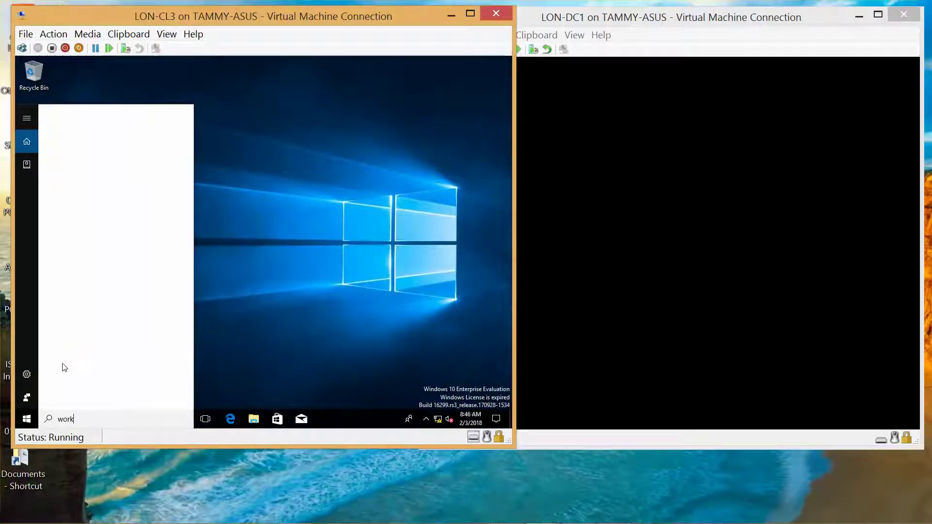
{"action": "type", "text": "group"}
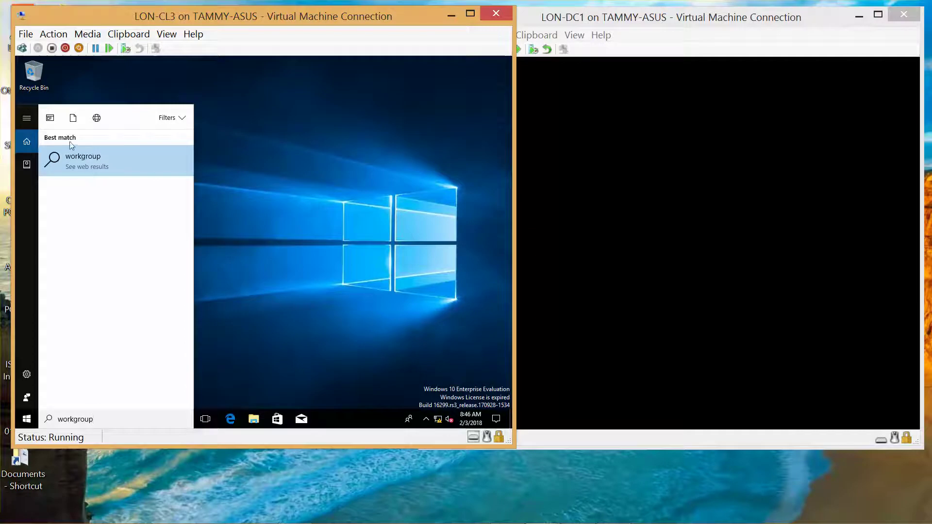
{"action": "left_click", "coordinate": [50, 119]}
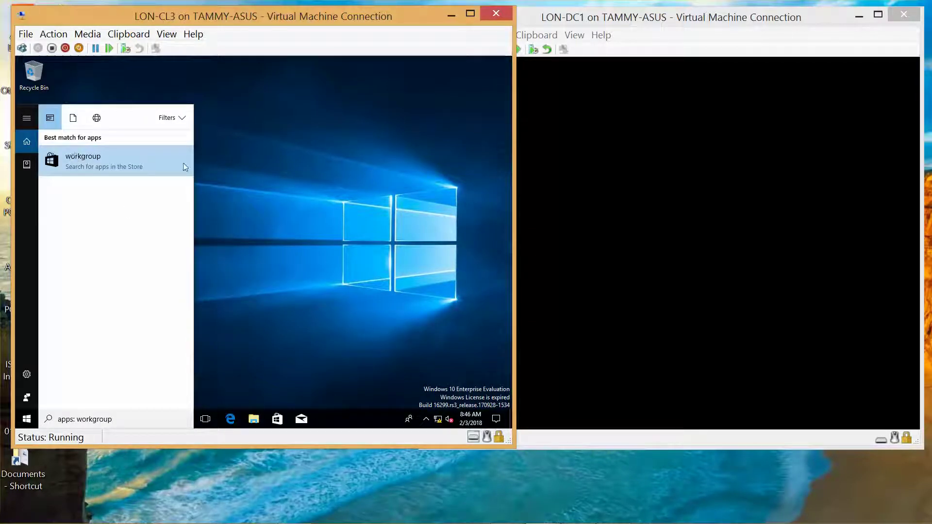
{"action": "left_click", "coordinate": [266, 130]}
{"action": "left_click_drag", "start_coordinate": [265, 130], "coordinate": [28, 424]}
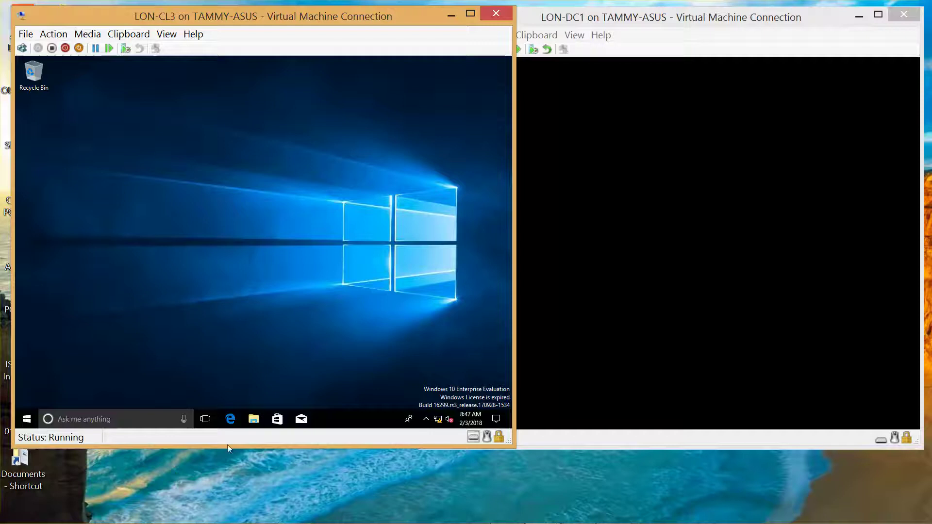
{"action": "left_click", "coordinate": [613, 513]}
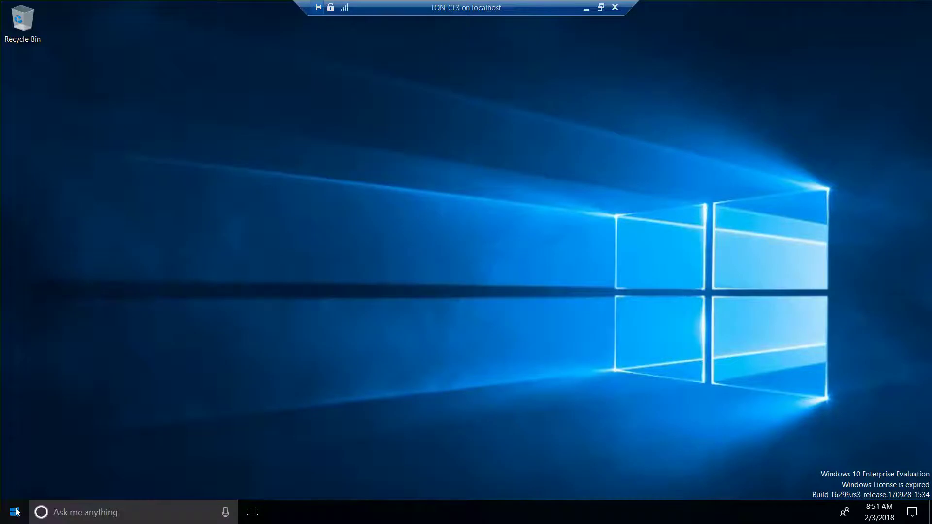
- Open LON-CL3's System About page showing DESKTOP-L1RKSPA, then exit full-screen view
{"action": "left_click", "coordinate": [16, 512]}
{"action": "key", "text": "Escape"}
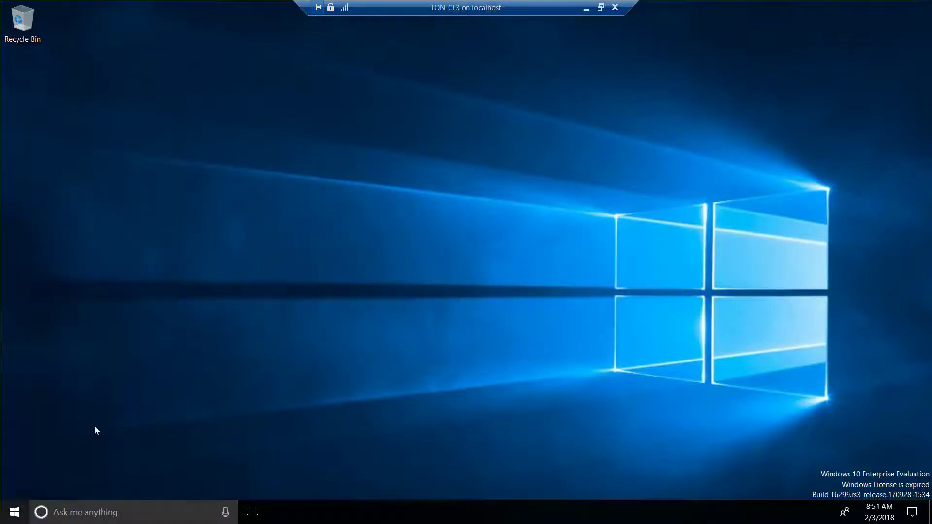
{"action": "left_click", "coordinate": [13, 514]}
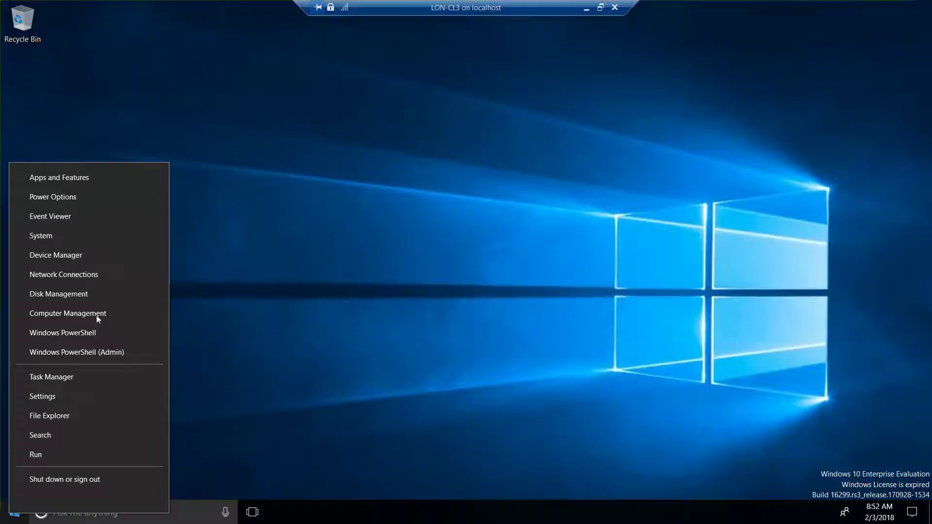
{"action": "left_click", "coordinate": [50, 238]}
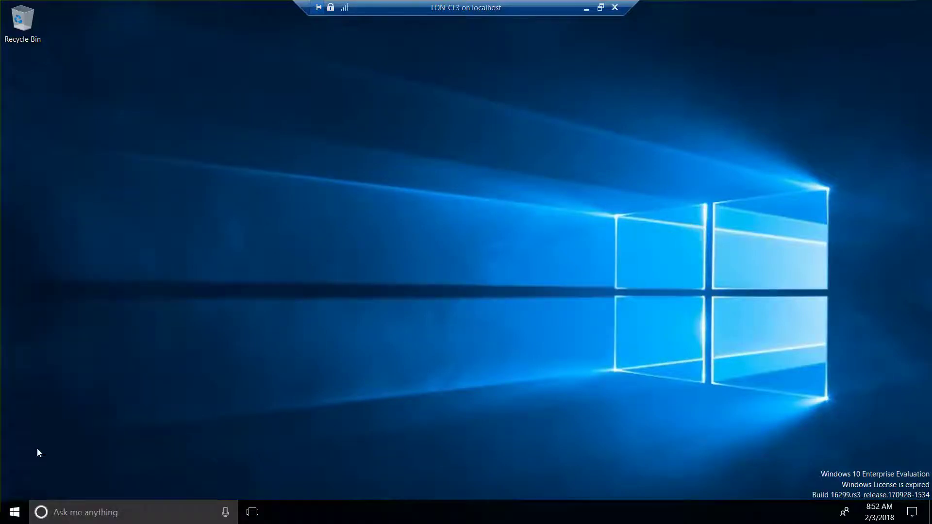
{"action": "right_click", "coordinate": [18, 512]}
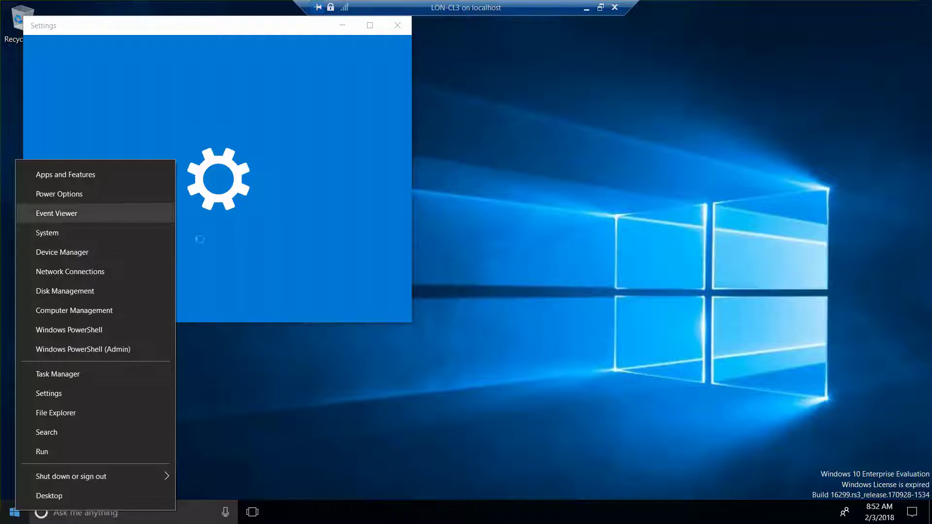
{"action": "left_click", "coordinate": [557, 368]}
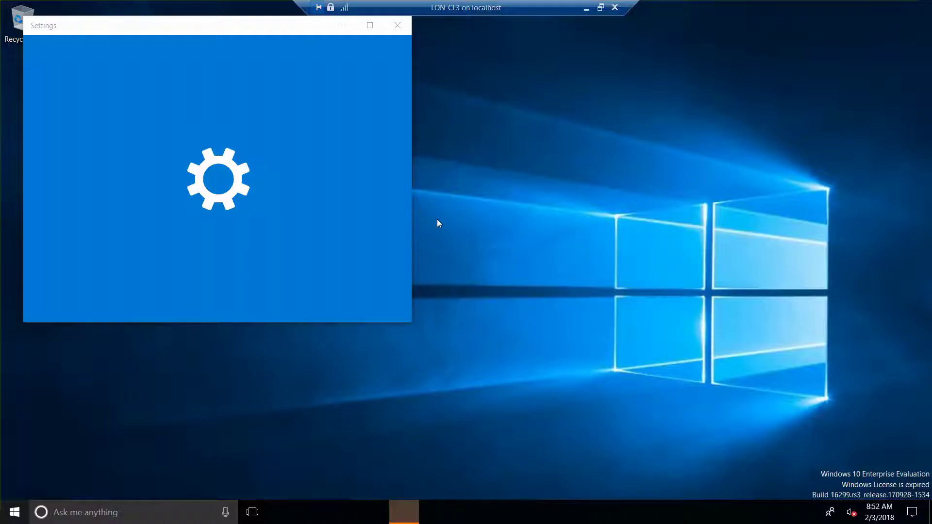
{"action": "left_click", "coordinate": [600, 8]}
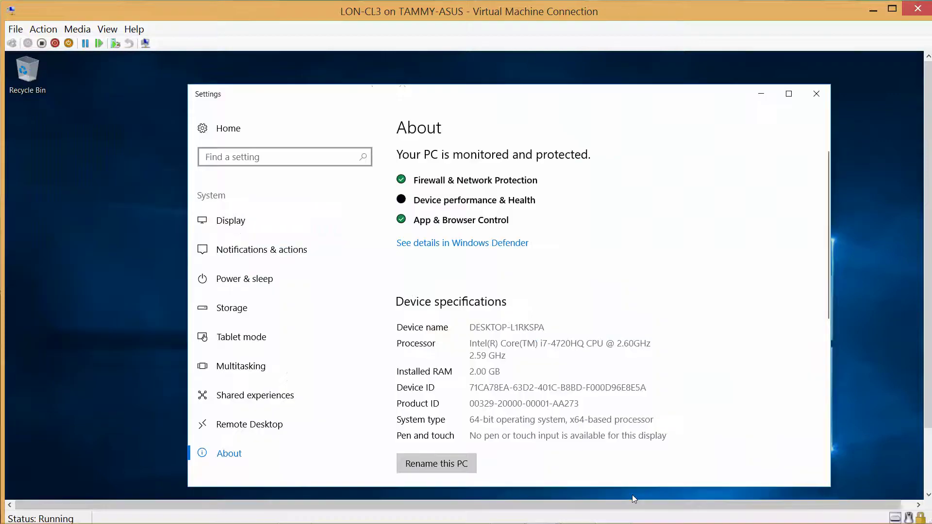
{"action": "left_click", "coordinate": [265, 157]}
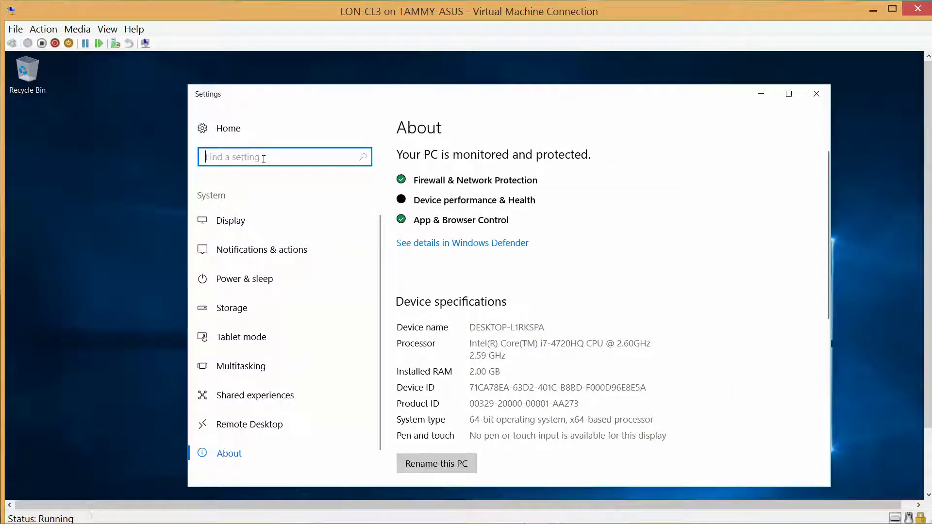
- Find the workgroup setting and type LON-CL3 as the new computer name
{"action": "type", "text": "workgroiup"}
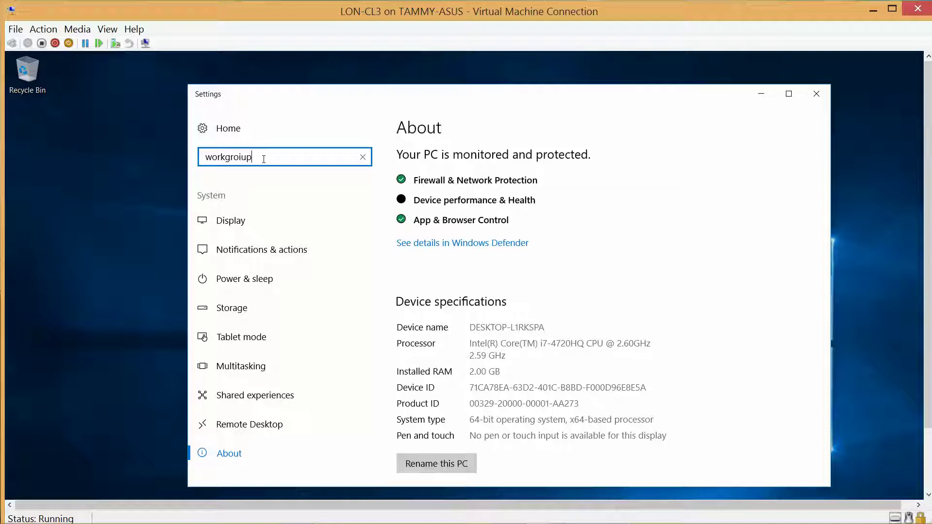
{"action": "key", "text": "BackSpace"}
{"action": "key", "text": "BackSpace"}
{"action": "key", "text": "BackSpace"}
{"action": "key", "text": "BackSpace"}
{"action": "type", "text": "oup"}
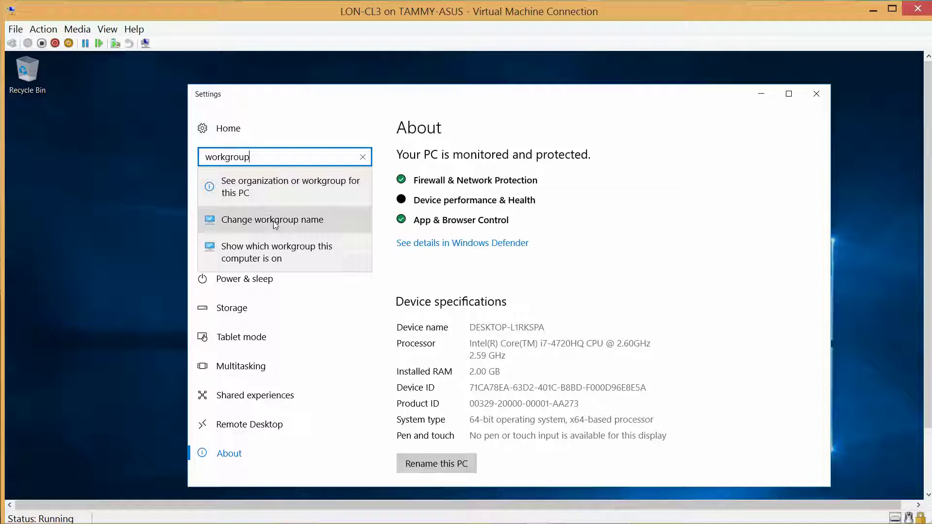
{"action": "left_click", "coordinate": [273, 221]}
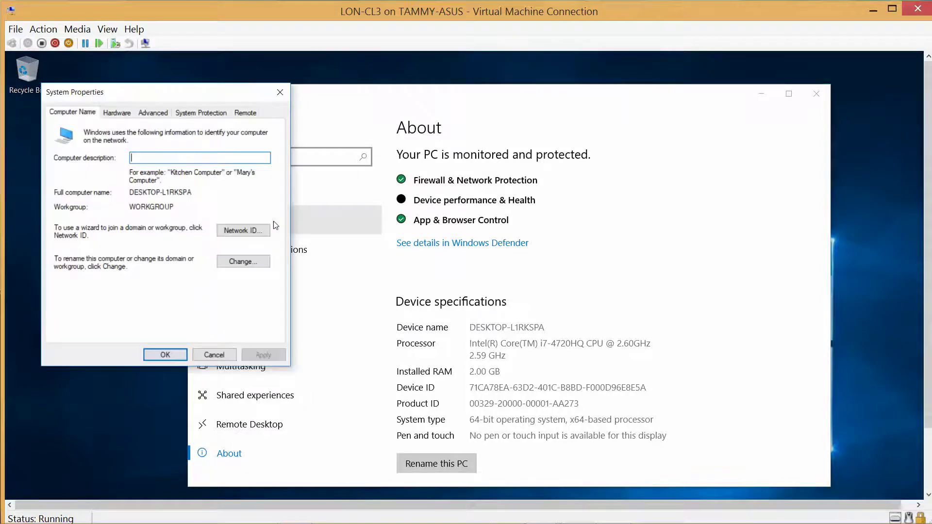
{"action": "left_click", "coordinate": [238, 266]}
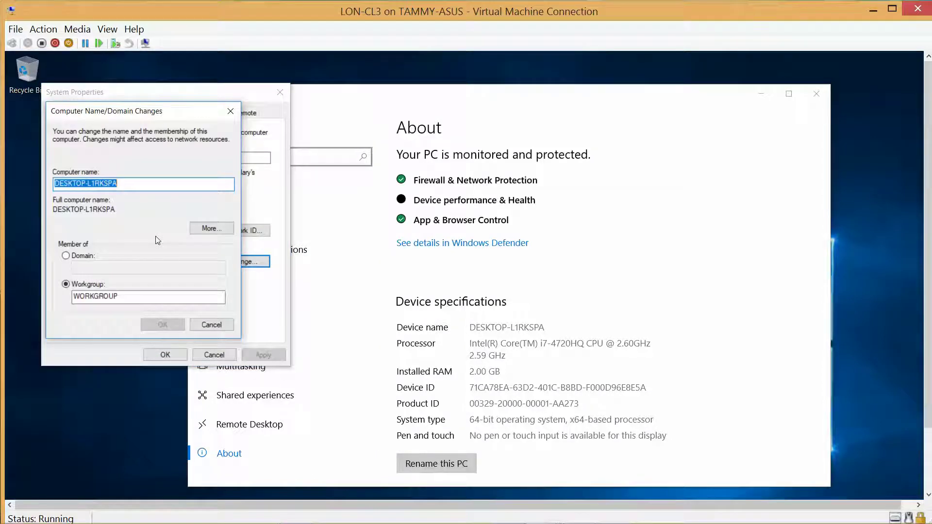
{"action": "type", "text": "LON-"}
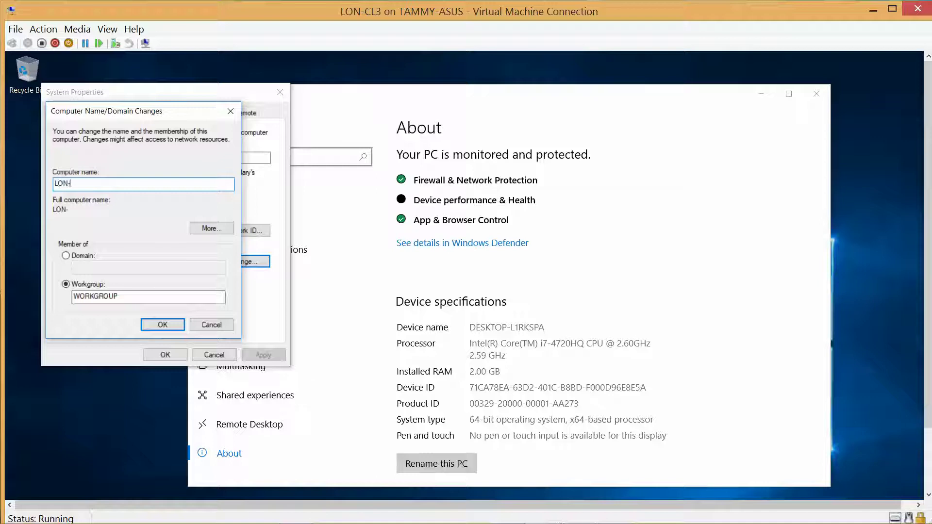
{"action": "type", "text": "CL3"}
{"action": "left_click", "coordinate": [872, 9]}
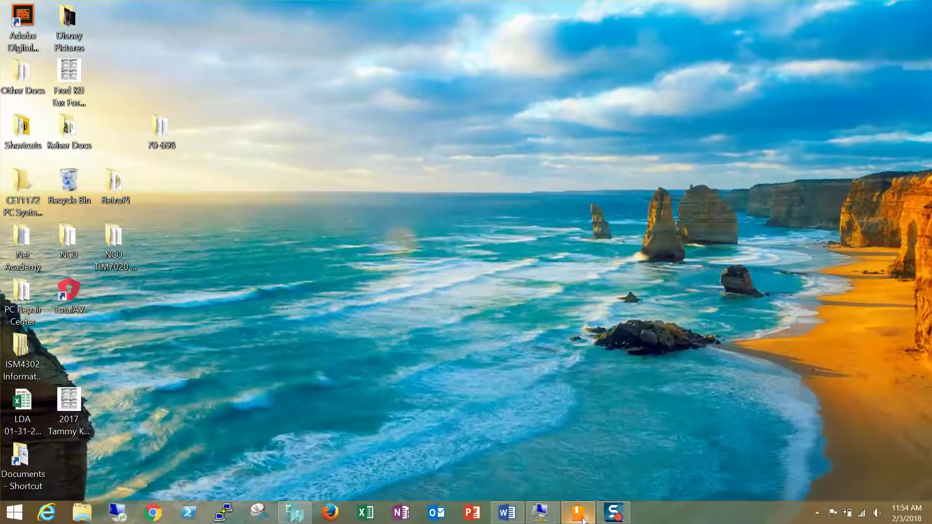
- Switch to LON-DC1, sign in as ADATUM\Administrator with its password, and dismiss the shutdown reason prompt
{"action": "mouse_move", "coordinate": [540, 513]}
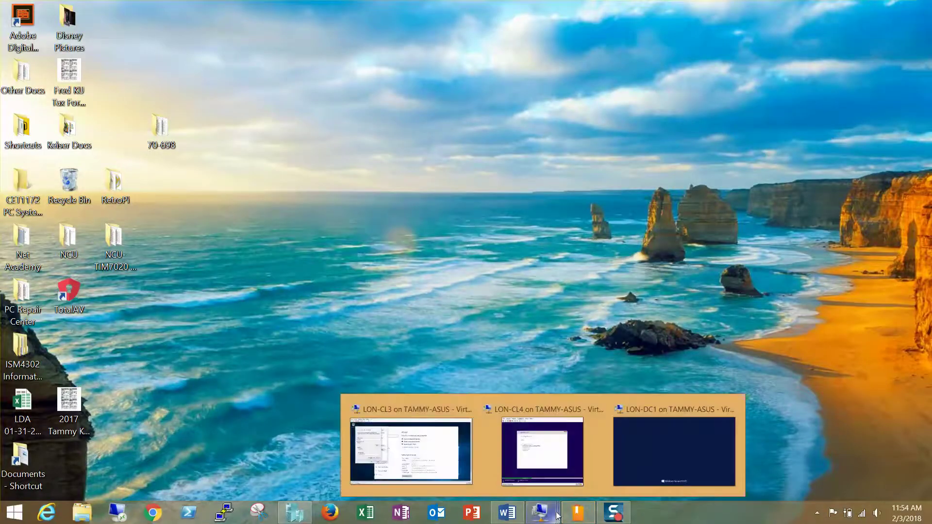
{"action": "left_click", "coordinate": [667, 449]}
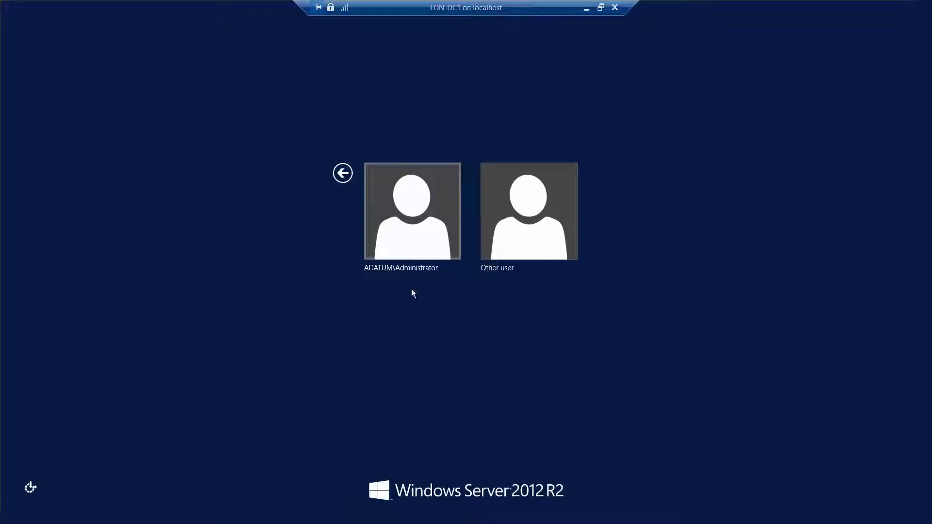
{"action": "left_click", "coordinate": [411, 222]}
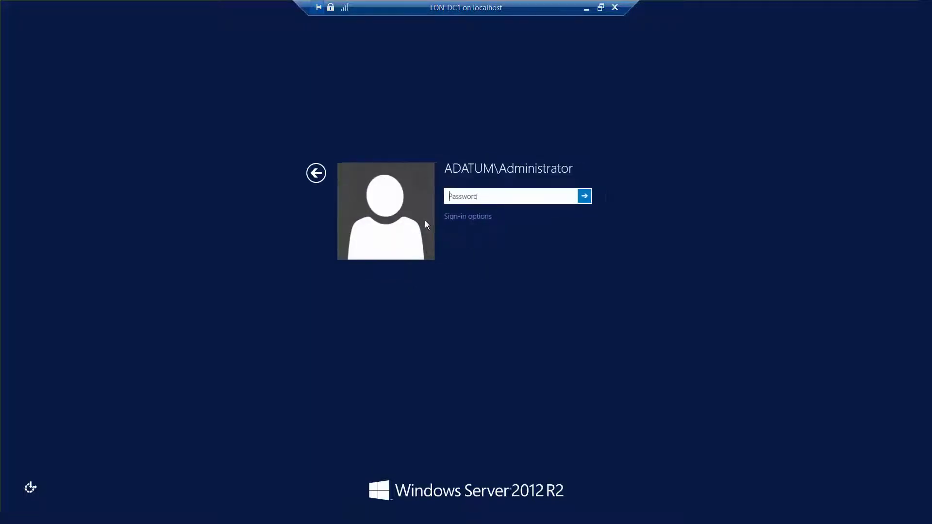
{"action": "type", "text": "Pa$$w0rd"}
{"action": "left_click_drag", "start_coordinate": [569, 198], "coordinate": [569, 198]}
{"action": "left_click", "coordinate": [584, 197]}
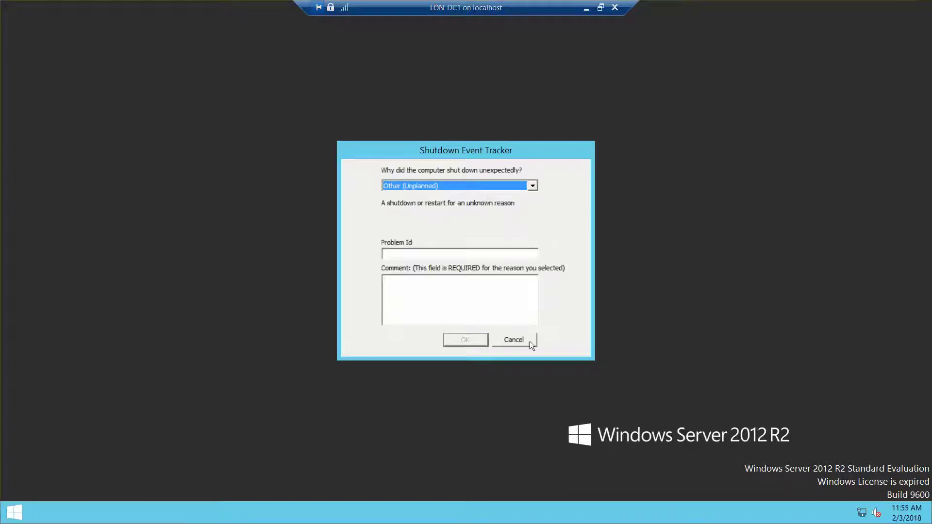
{"action": "left_click", "coordinate": [529, 342]}
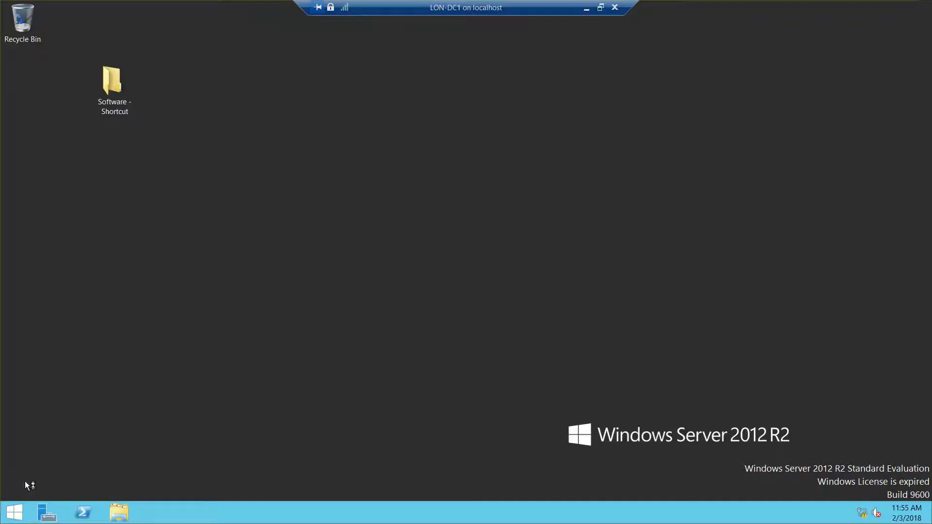
- Open Task Manager from the Win+X menu and list the services sorted by name
{"action": "key", "text": "super+x"}
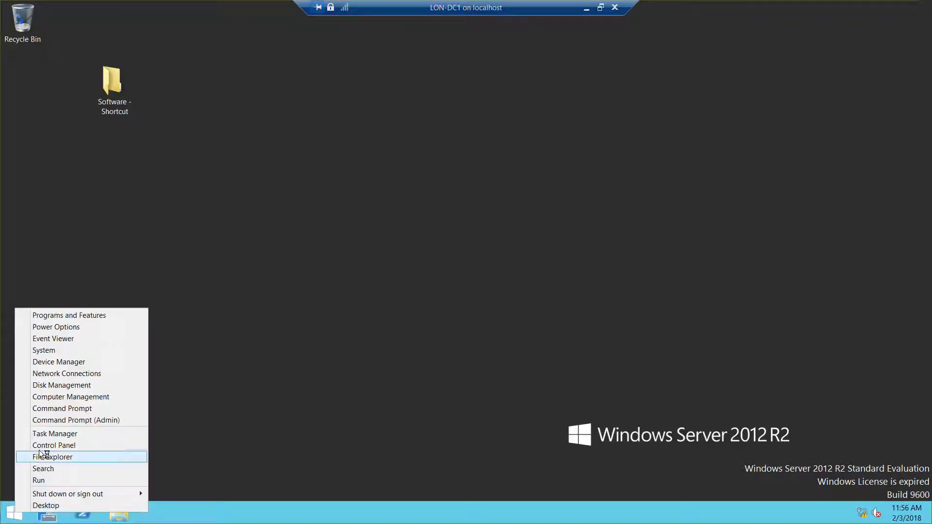
{"action": "left_click", "coordinate": [75, 434]}
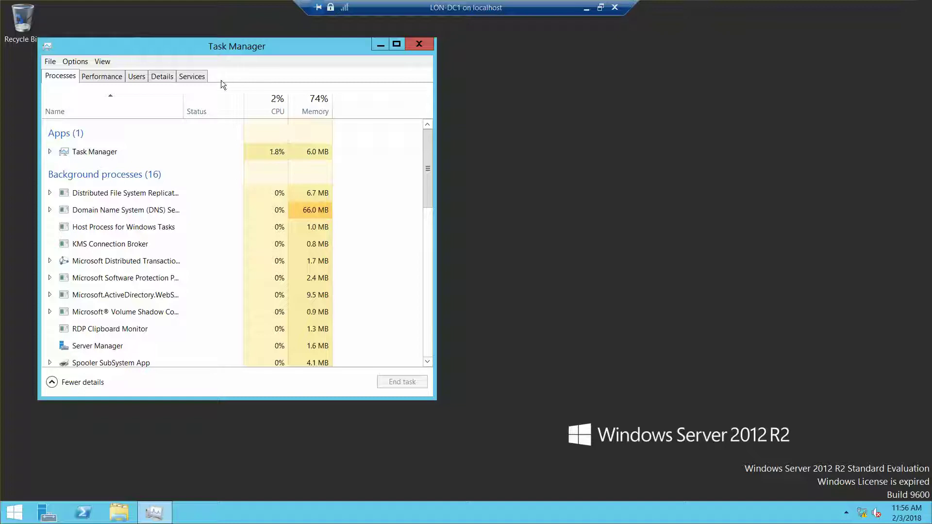
{"action": "left_click", "coordinate": [165, 76]}
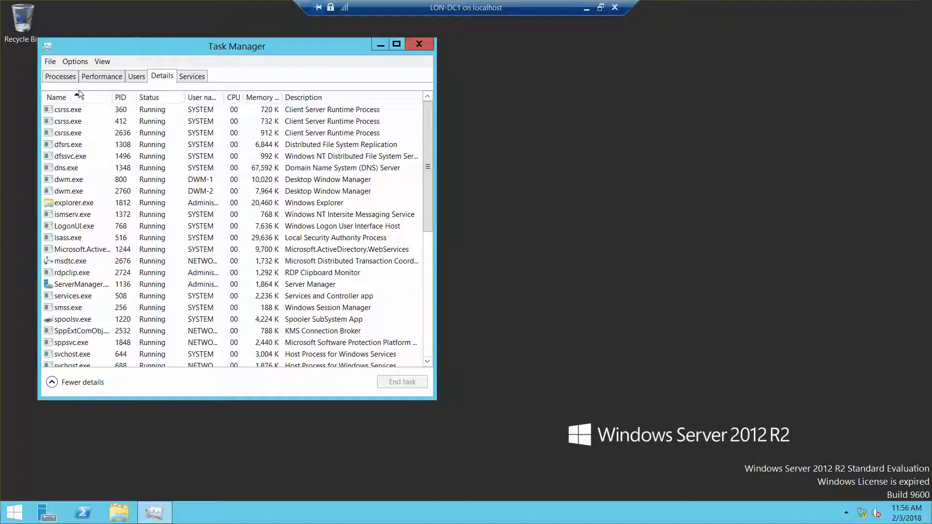
{"action": "left_click", "coordinate": [189, 76]}
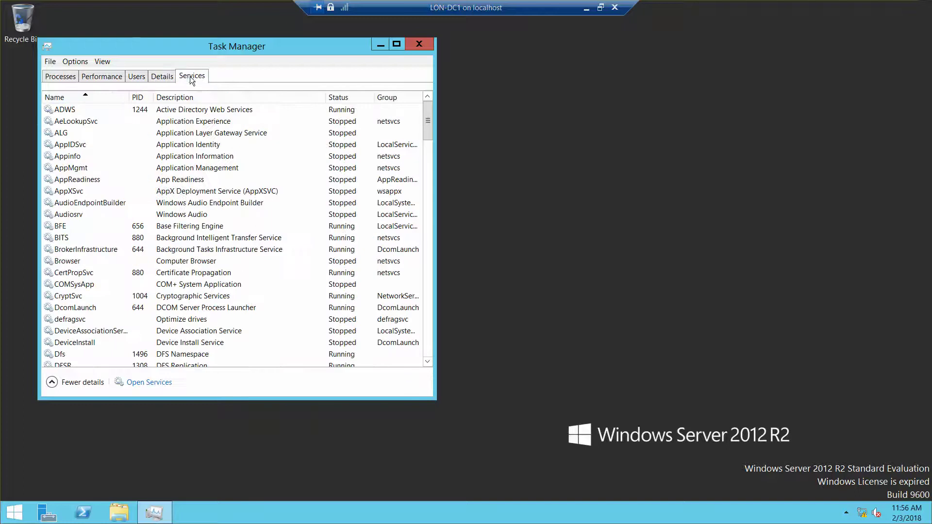
{"action": "left_click", "coordinate": [87, 95]}
{"action": "left_click", "coordinate": [88, 95]}
{"action": "left_click_drag", "start_coordinate": [430, 132], "coordinate": [429, 171]}
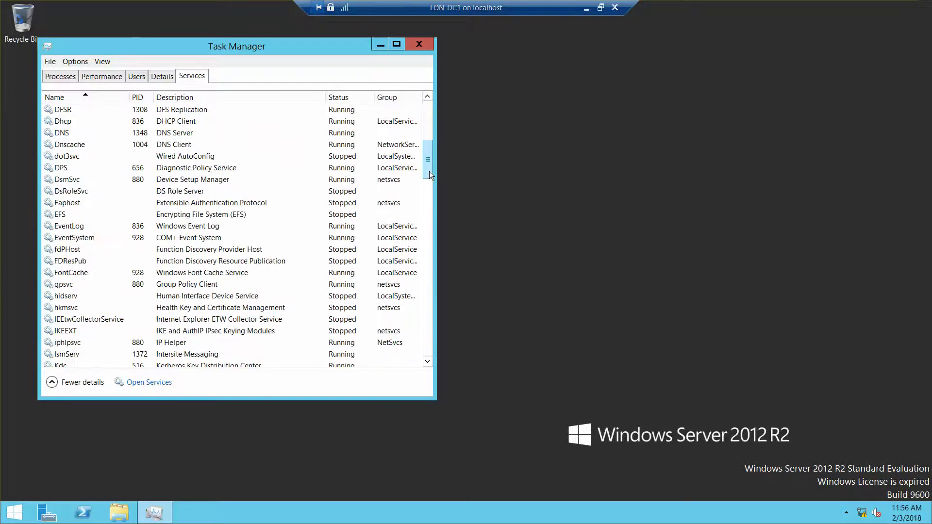
- Start the fdPHost and FDResPub services, then close Task Manager
{"action": "right_click", "coordinate": [71, 255]}
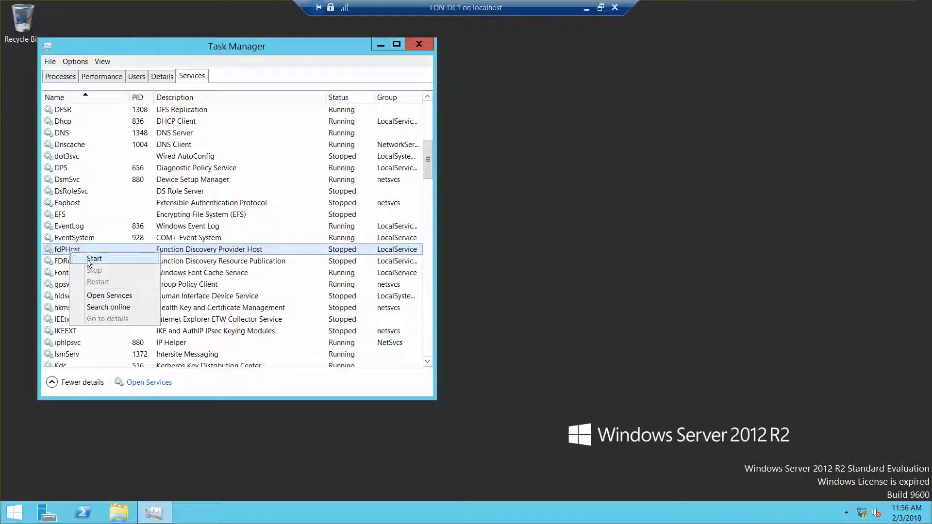
{"action": "left_click", "coordinate": [87, 259]}
{"action": "right_click", "coordinate": [79, 261]}
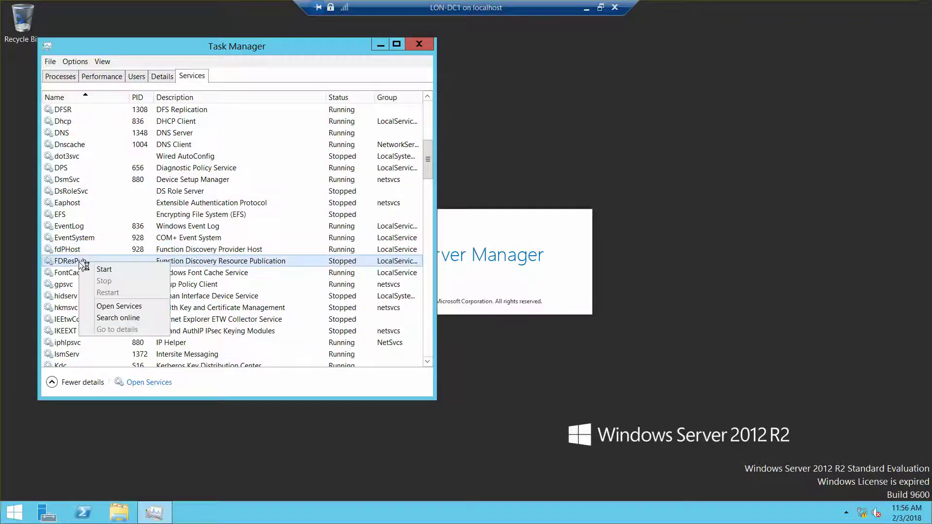
{"action": "left_click", "coordinate": [106, 268]}
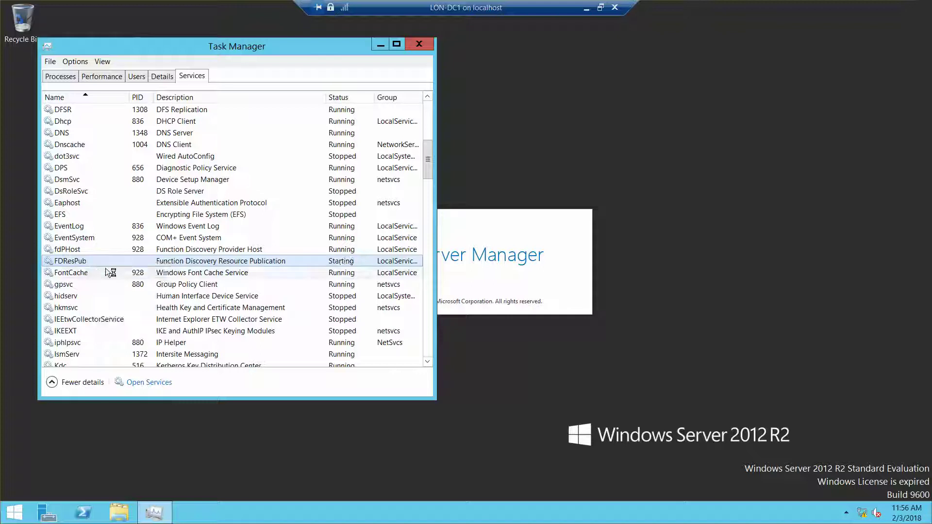
{"action": "left_click", "coordinate": [421, 43]}
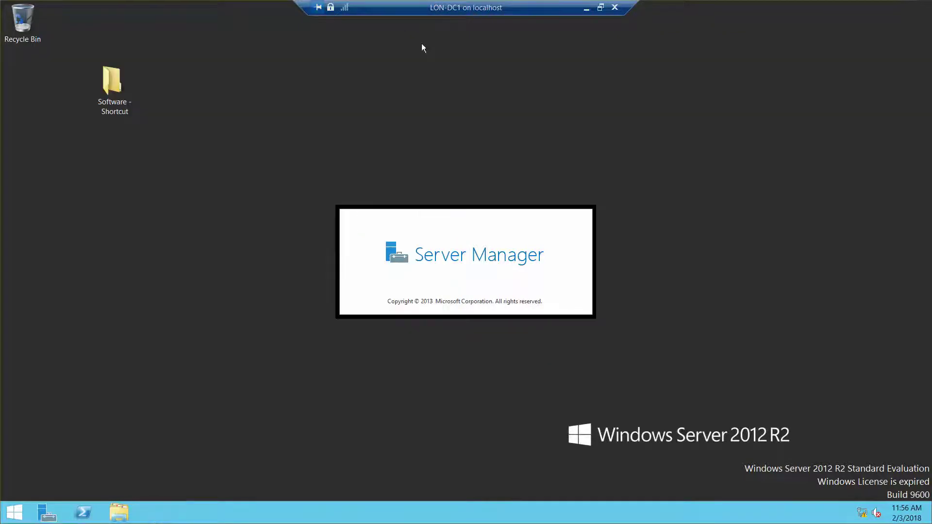
- Minimize LON-DC1, switch to LON-CL3, and set its domain membership to adatum.com
{"action": "left_click", "coordinate": [586, 7]}
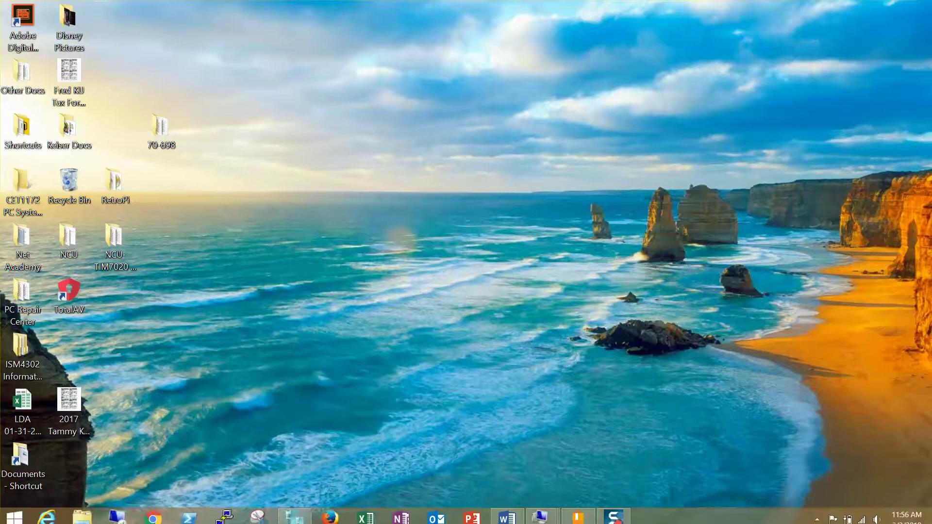
{"action": "mouse_move", "coordinate": [556, 519]}
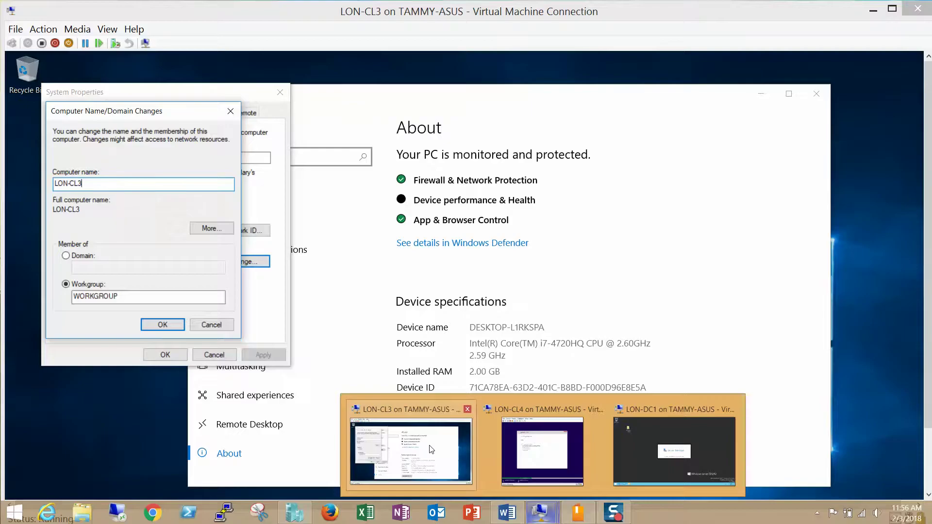
{"action": "left_click", "coordinate": [411, 449]}
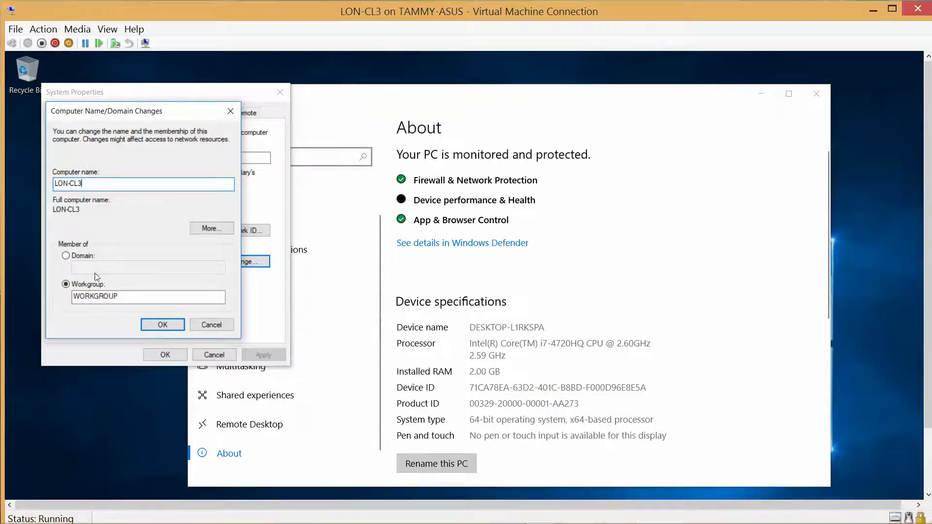
{"action": "left_click", "coordinate": [65, 256]}
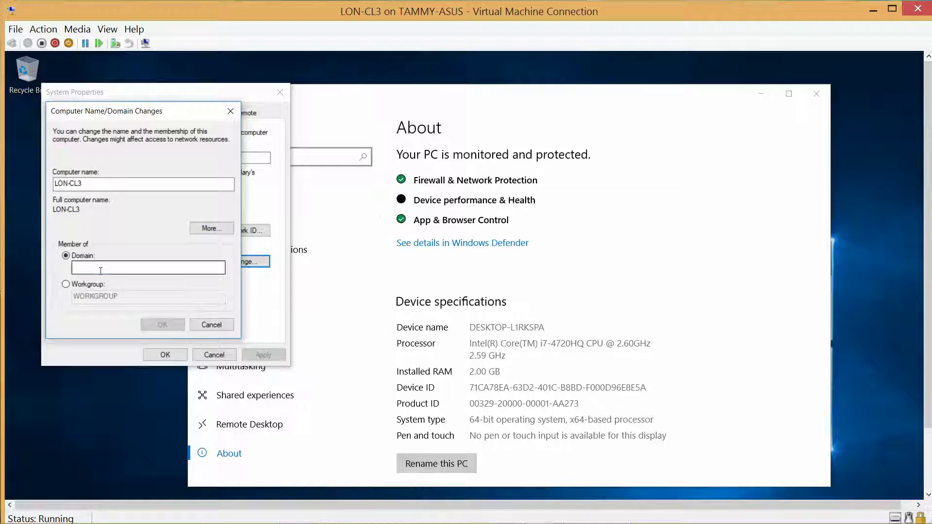
{"action": "left_click", "coordinate": [100, 268]}
{"action": "type", "text": "adatum.com"}
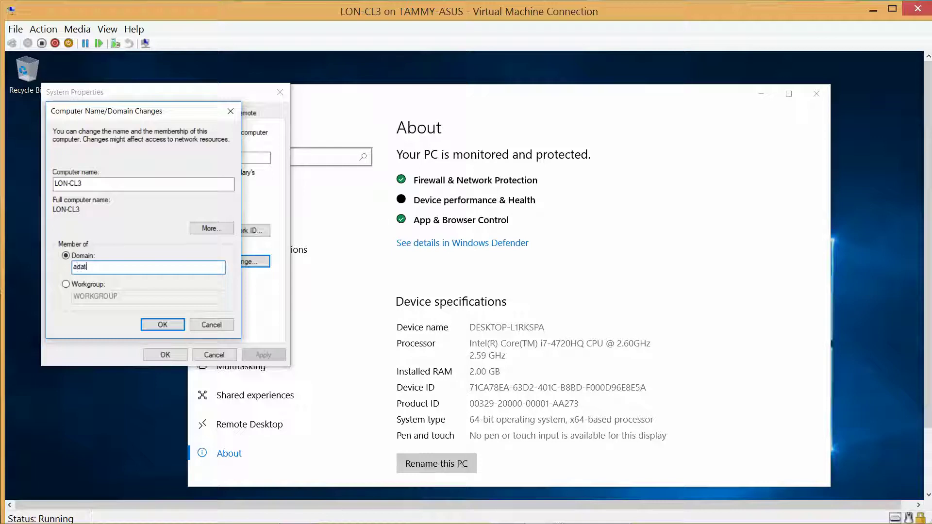
{"action": "left_click", "coordinate": [158, 325]}
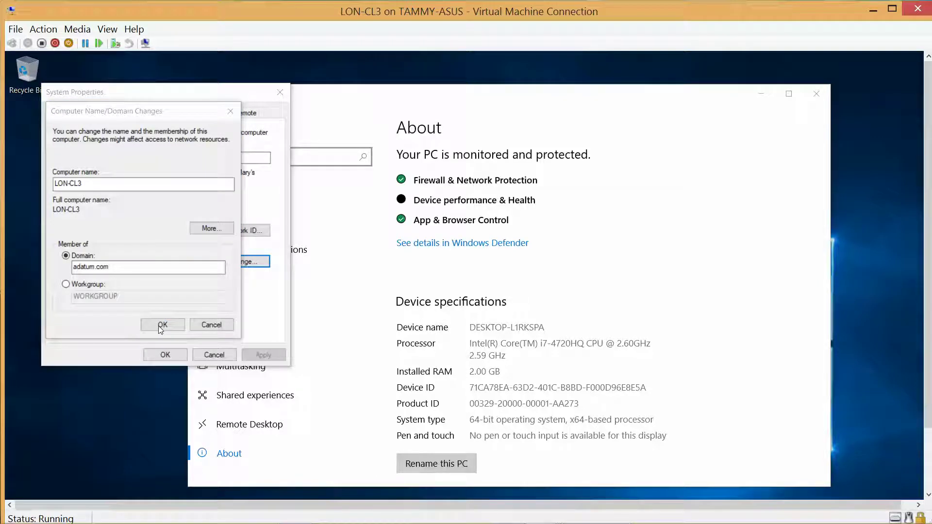
- Submit the domain join using the administrator account and its password
{"action": "left_click", "coordinate": [161, 326]}
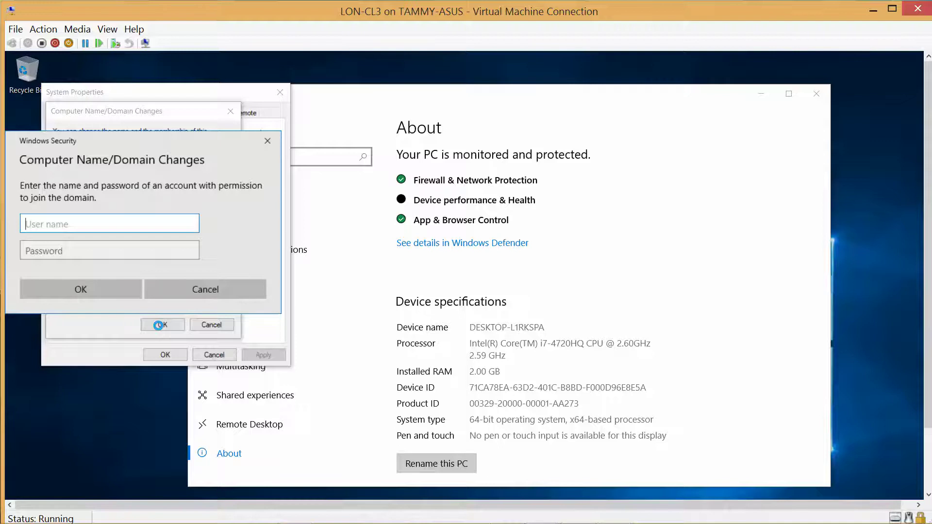
{"action": "type", "text": "administ"}
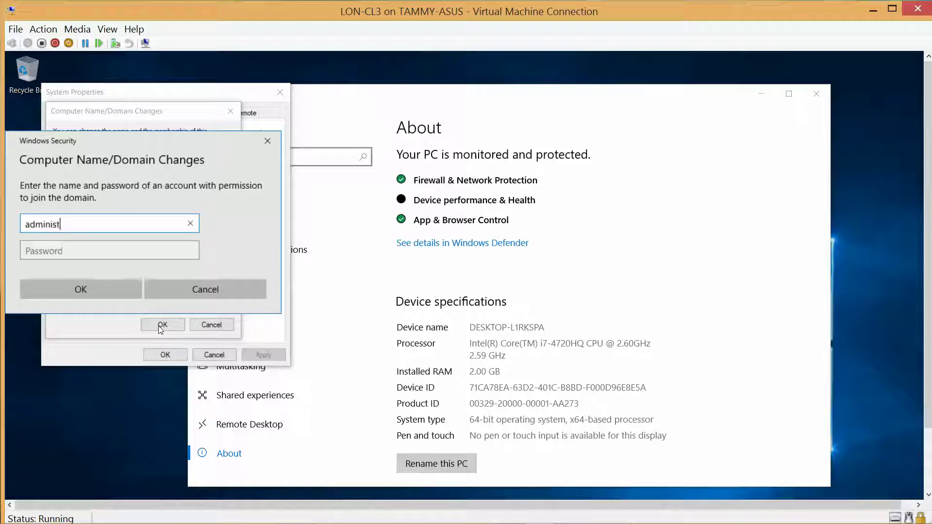
{"action": "type", "text": "rator"}
{"action": "key", "text": "Tab"}
{"action": "type", "text": "Pa"}
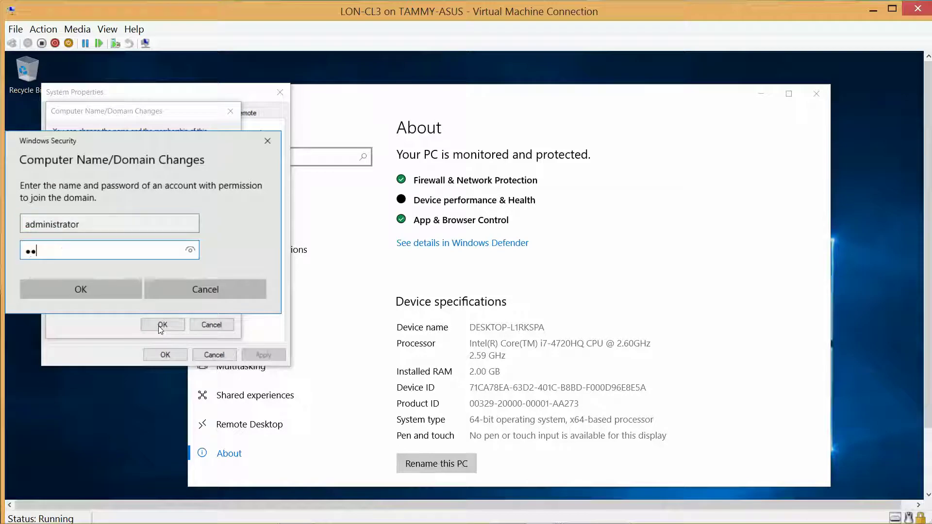
{"action": "type", "text": "$$w0rd"}
{"action": "left_click", "coordinate": [189, 251]}
{"action": "left_click", "coordinate": [189, 251]}
{"action": "left_click", "coordinate": [100, 291]}
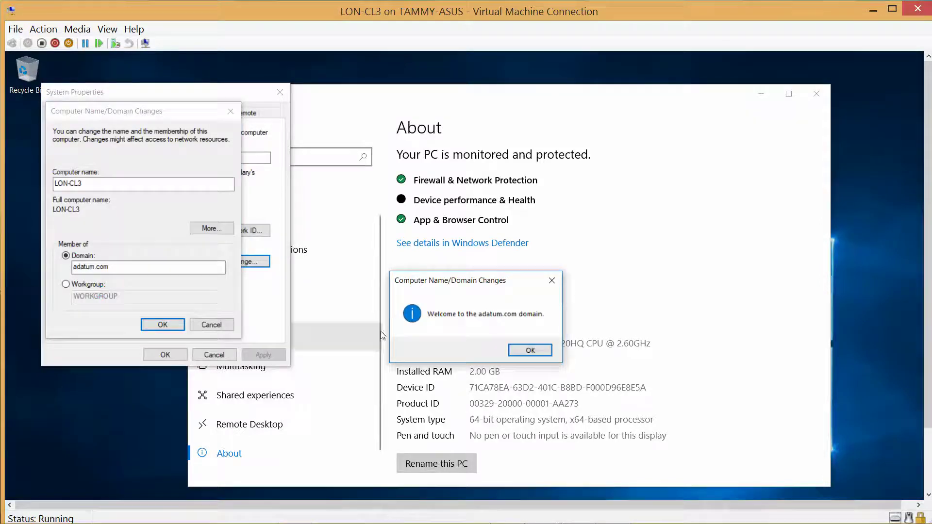
- Acknowledge the adatum.com welcome, DNS error and restart notices, close System Properties, and choose Restart Later
{"action": "left_click", "coordinate": [521, 352]}
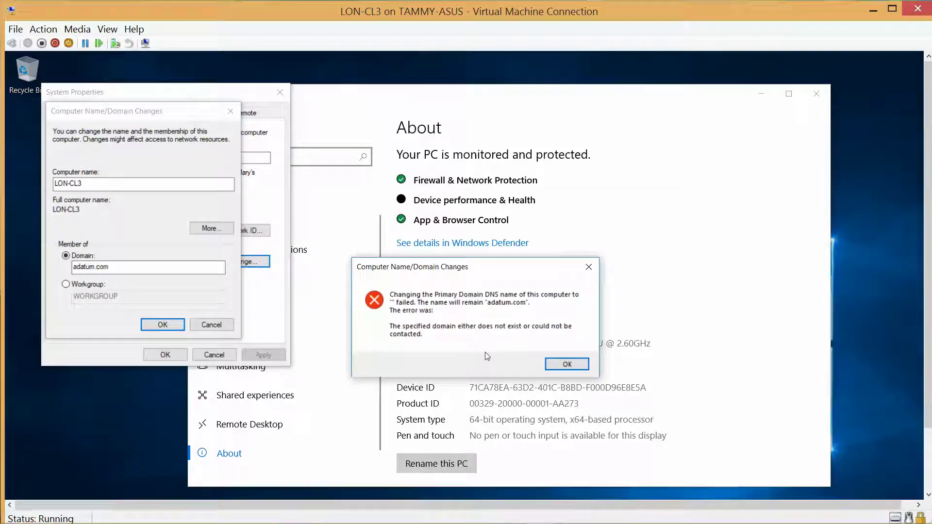
{"action": "left_click", "coordinate": [567, 365]}
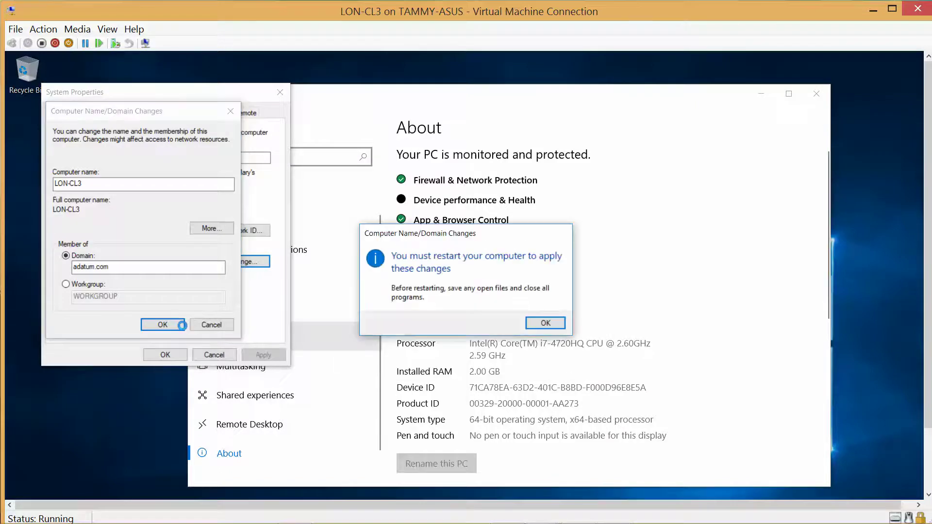
{"action": "left_click", "coordinate": [558, 325]}
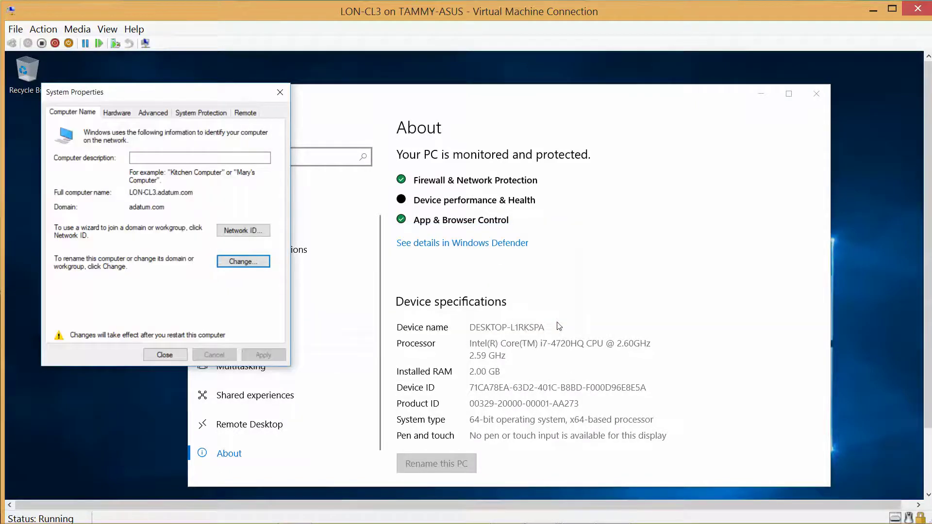
{"action": "left_click", "coordinate": [175, 353]}
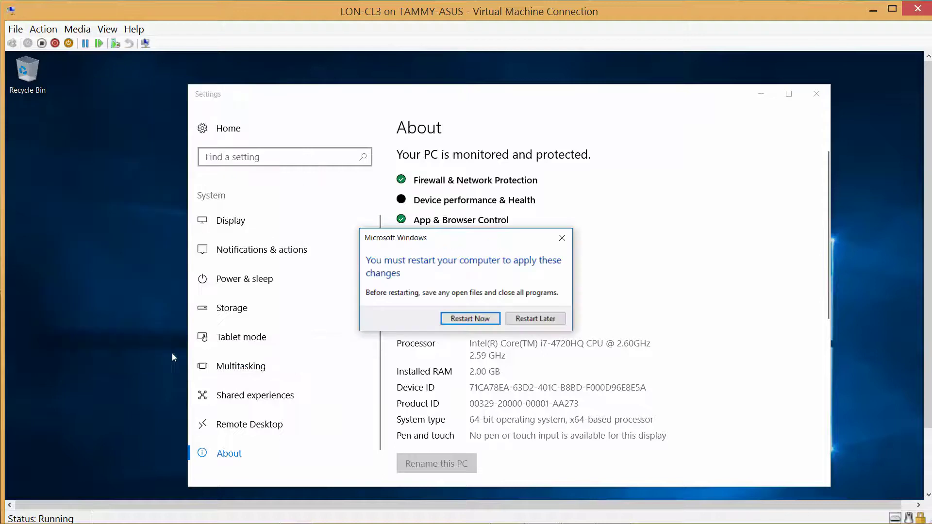
{"action": "left_click", "coordinate": [512, 322]}
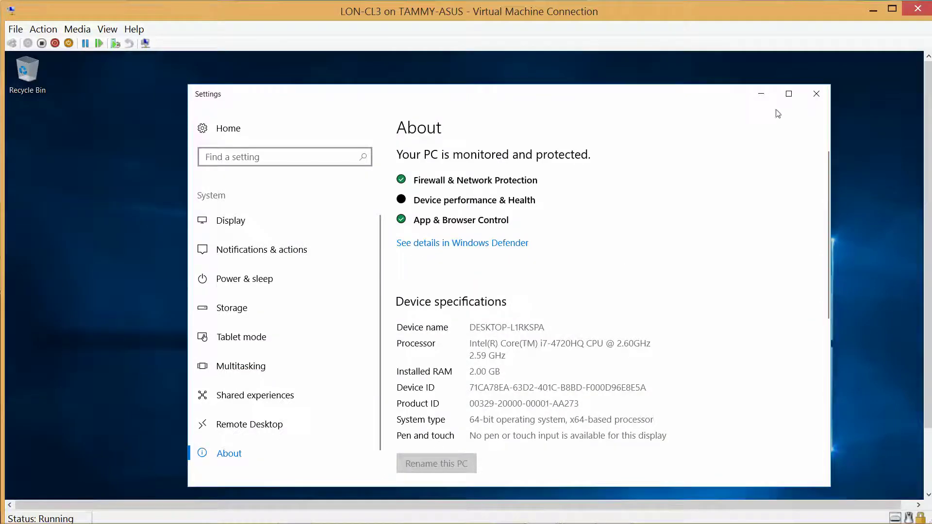
- Close Settings and shut down LON-CL3 from the Start button's context menu
{"action": "left_click", "coordinate": [824, 92]}
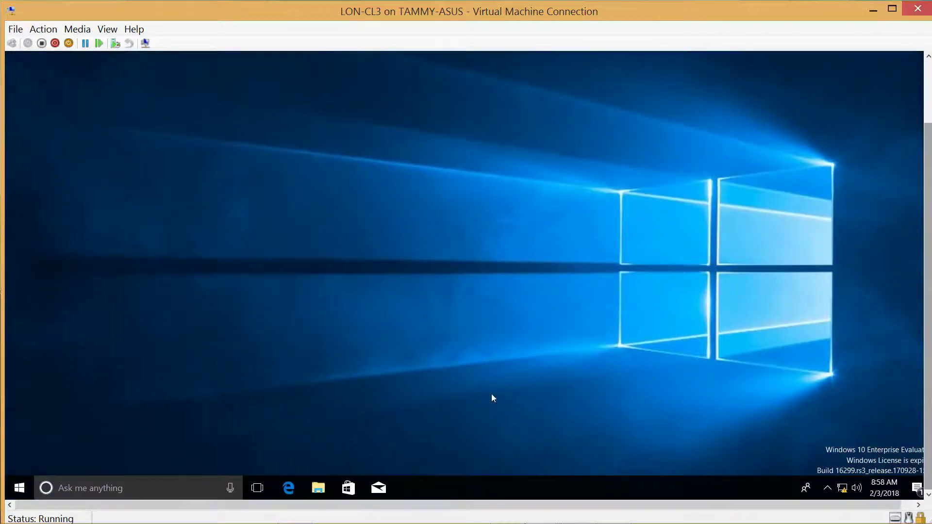
{"action": "right_click", "coordinate": [20, 488]}
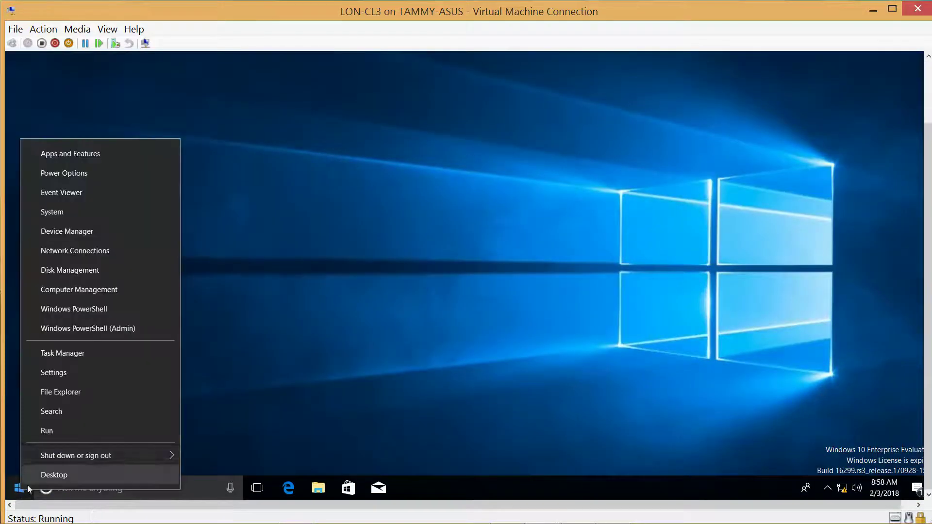
{"action": "mouse_move", "coordinate": [128, 459]}
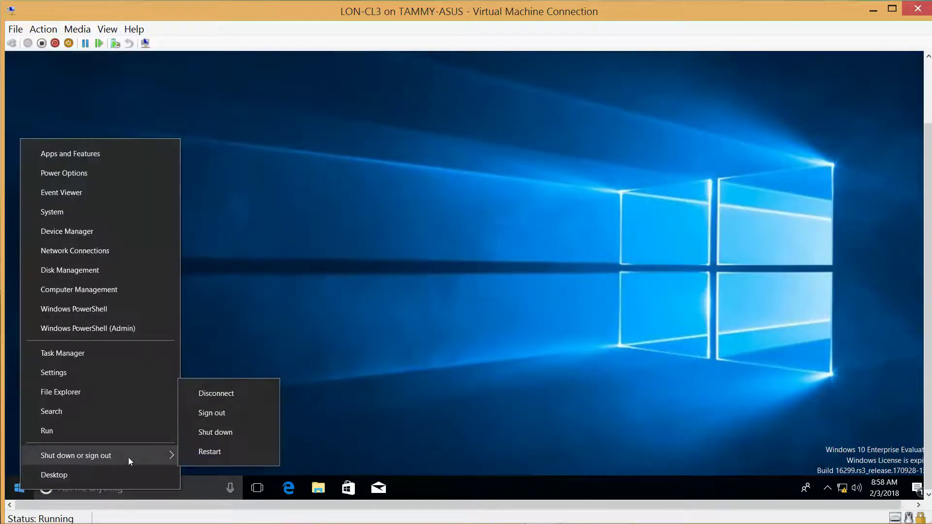
{"action": "left_click", "coordinate": [249, 432]}
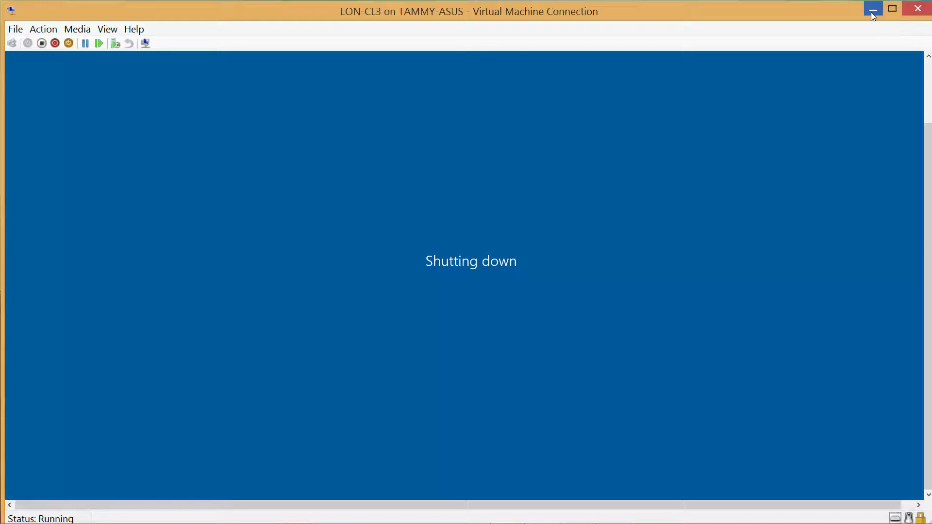
- Minimize the LON-CL3 console and restore LON-CL4's console on the desktop's left side
{"action": "left_click", "coordinate": [872, 10]}
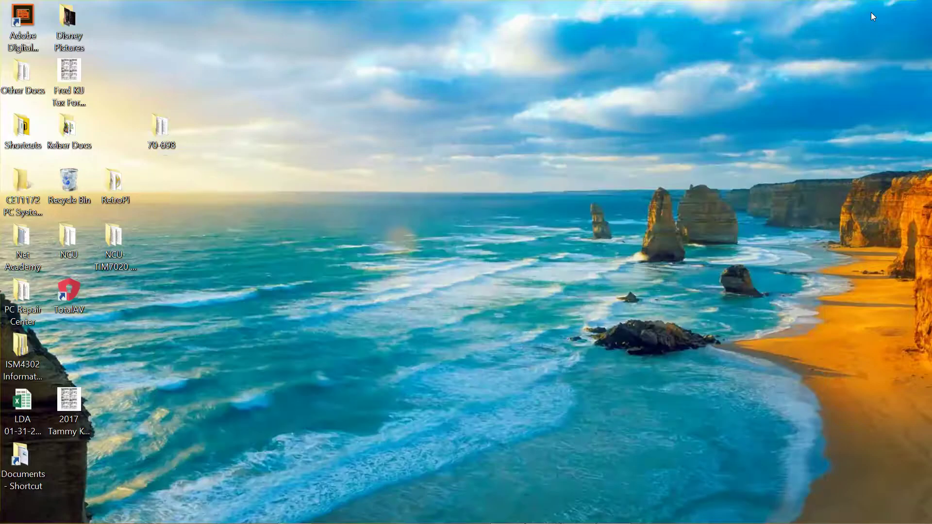
{"action": "mouse_move", "coordinate": [604, 519]}
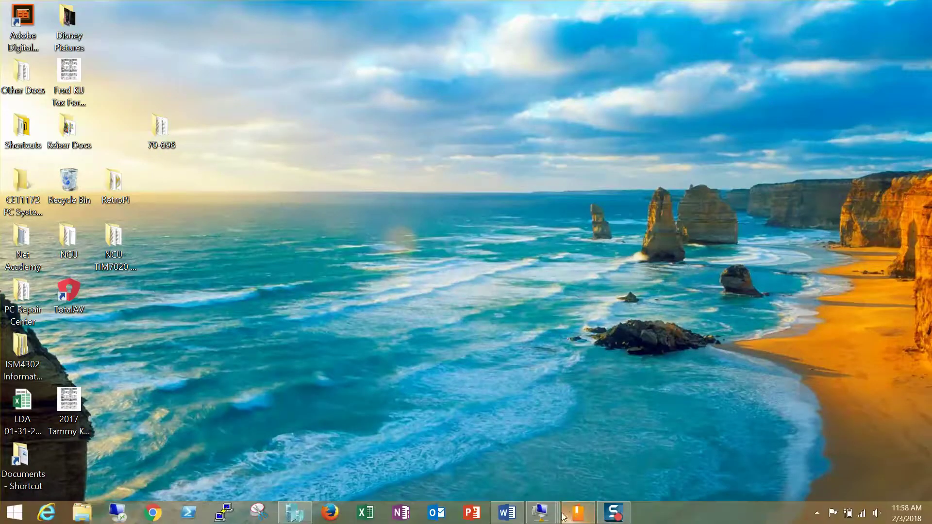
{"action": "mouse_move", "coordinate": [554, 519]}
{"action": "left_click", "coordinate": [557, 467]}
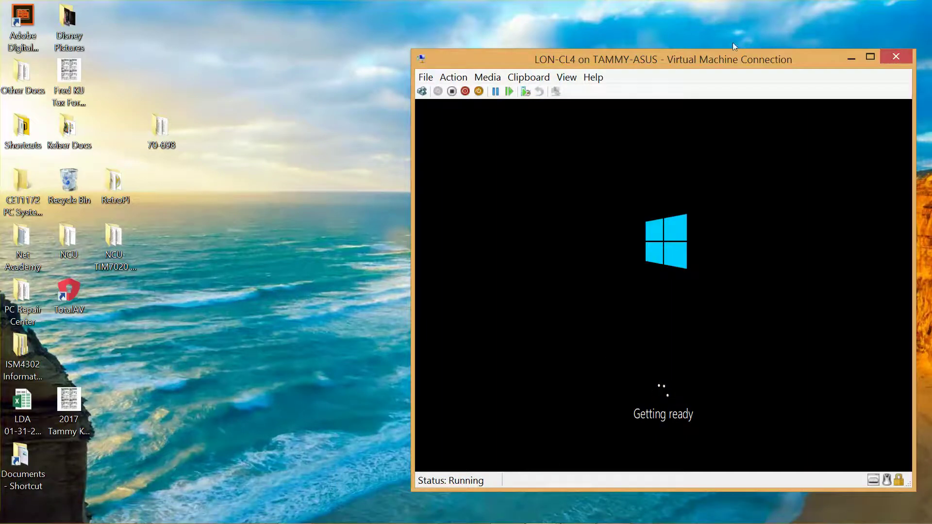
{"action": "left_click_drag", "start_coordinate": [725, 60], "coordinate": [318, 20]}
{"action": "mouse_move", "coordinate": [641, 522]}
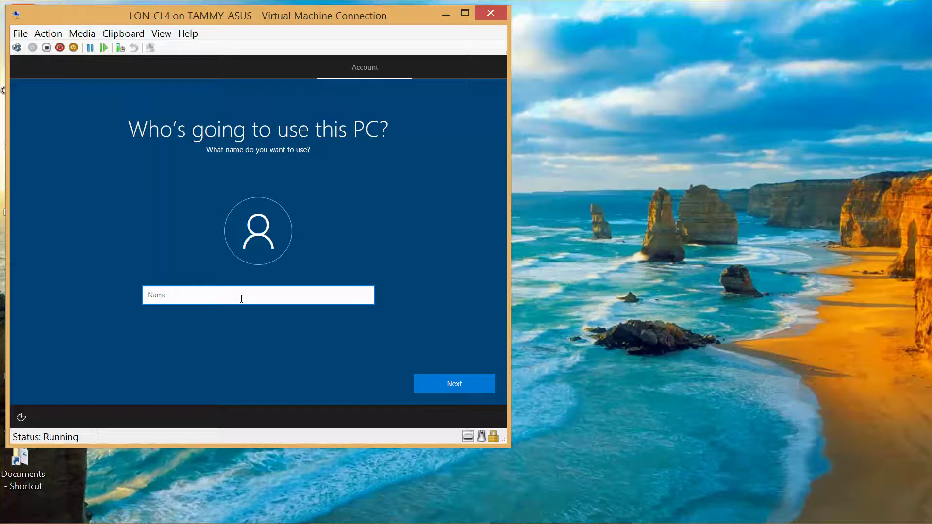
- Create the local account Admin and enter and confirm its password
{"action": "type", "text": "Admin"}
{"action": "left_click", "coordinate": [435, 378]}
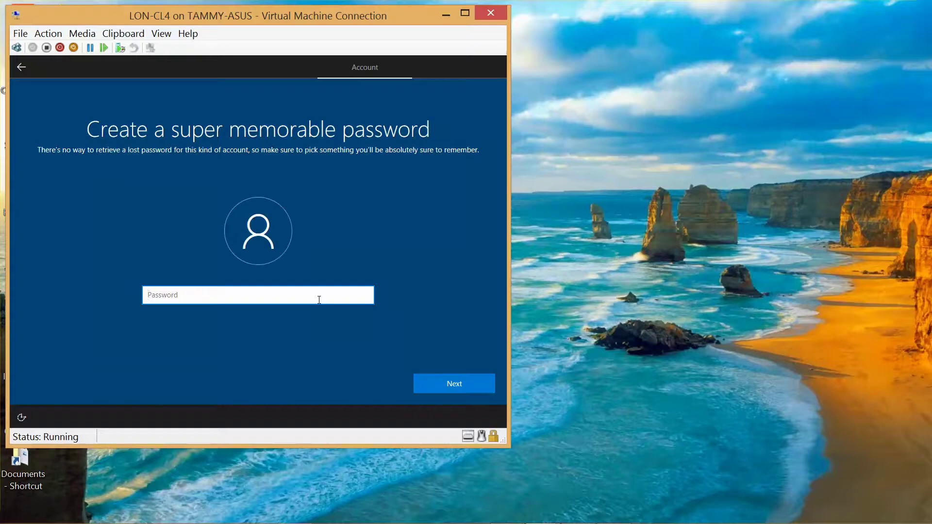
{"action": "type", "text": "Pa$$w0rd"}
{"action": "left_click", "coordinate": [365, 297]}
{"action": "left_click", "coordinate": [444, 380]}
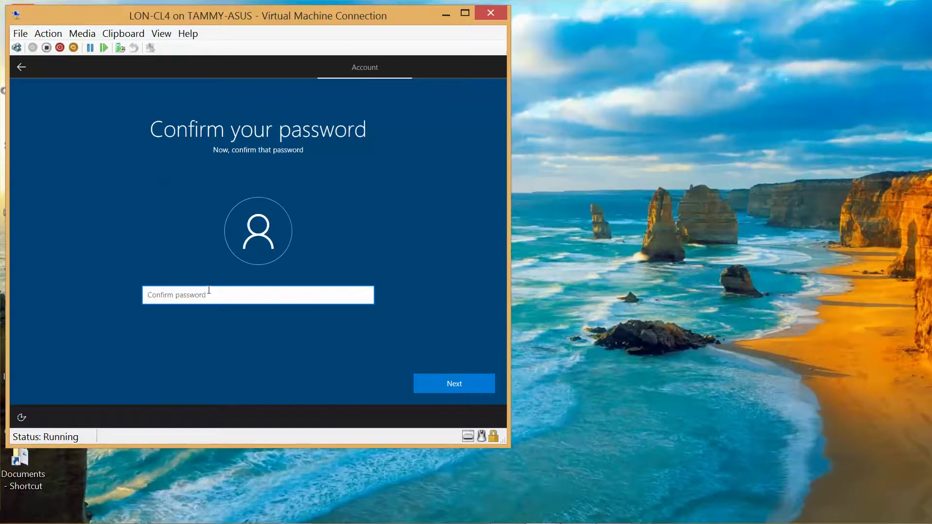
{"action": "type", "text": "Pa$$w0rd"}
{"action": "left_click", "coordinate": [454, 381]}
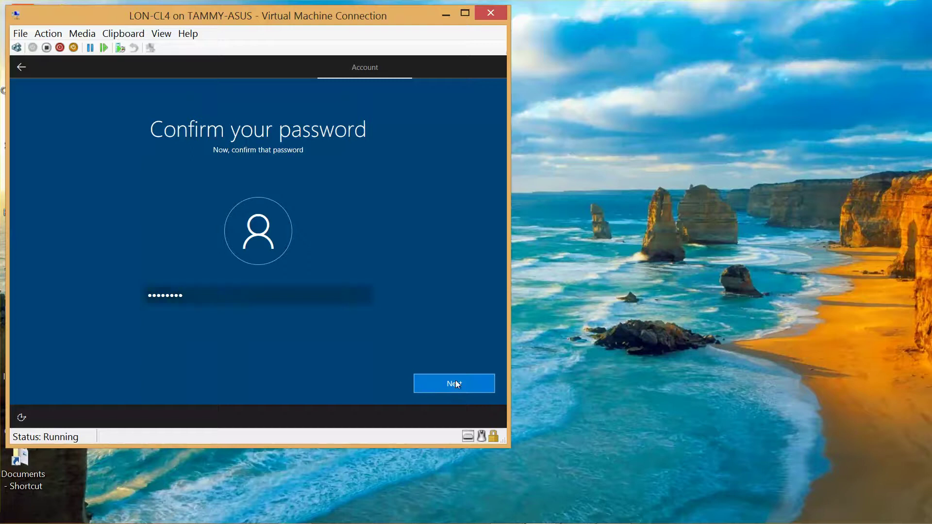
- Set the password hint to 'standard', decline Cortana, and accept the default privacy settings
{"action": "type", "text": "standard"}
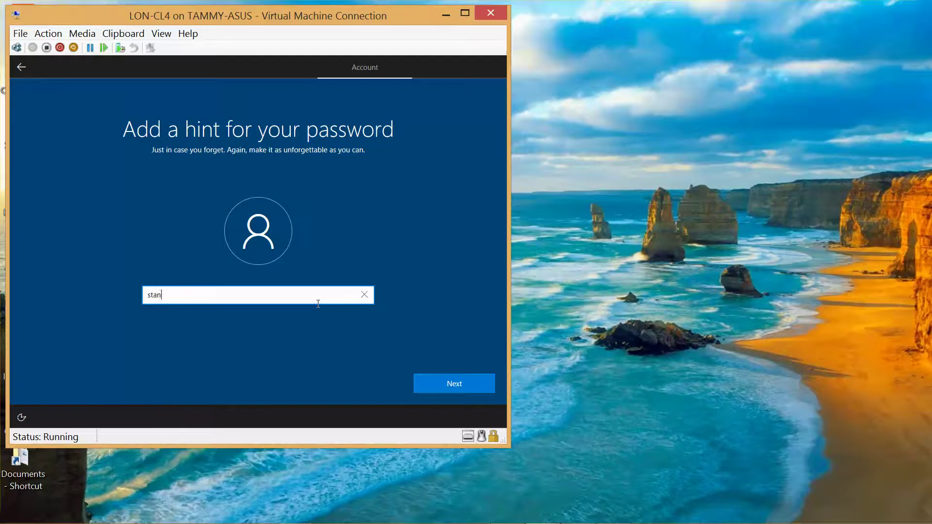
{"action": "left_click", "coordinate": [455, 388]}
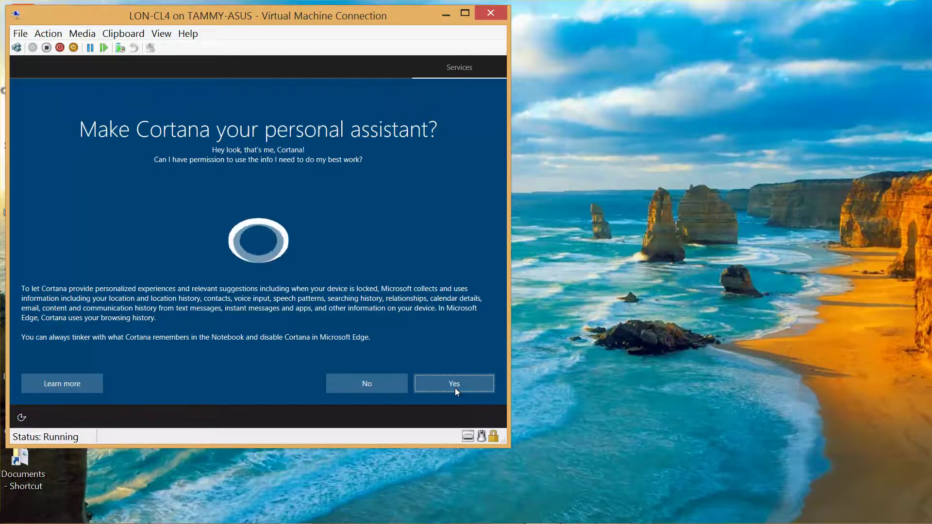
{"action": "left_click", "coordinate": [359, 387]}
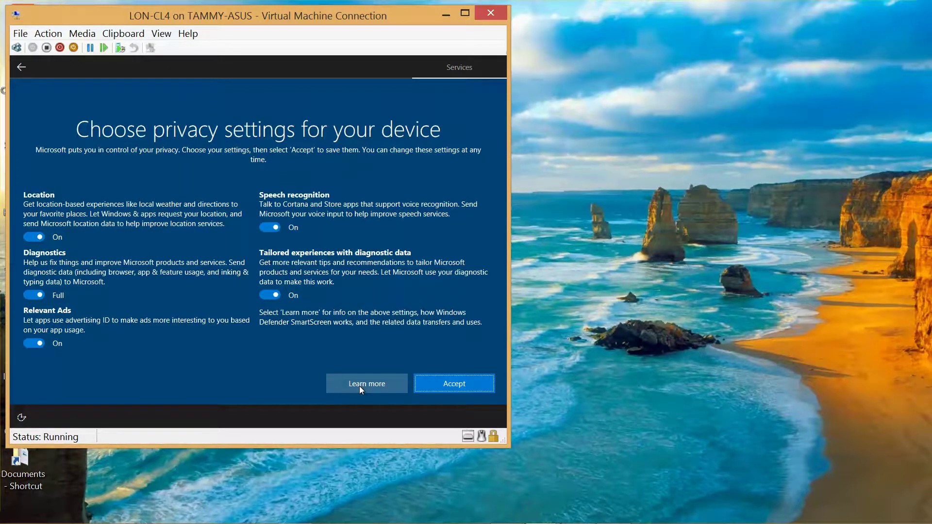
{"action": "left_click", "coordinate": [453, 386]}
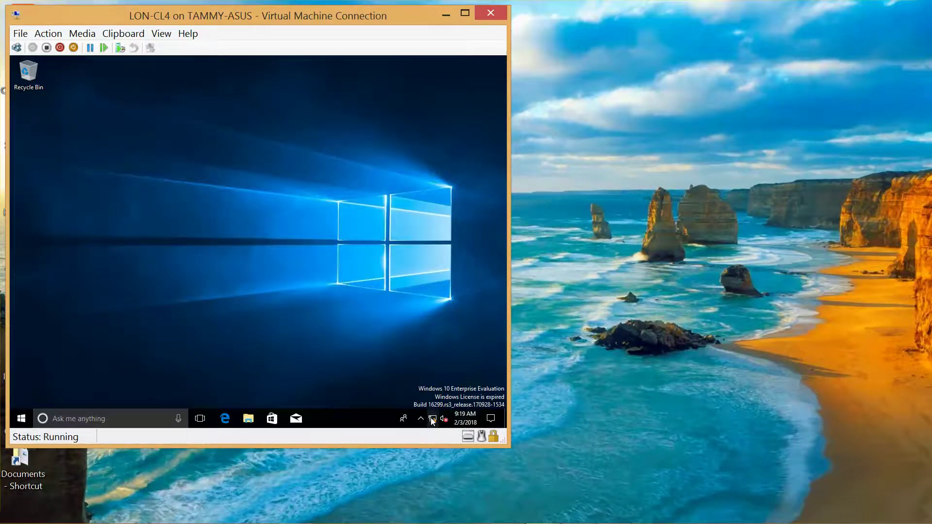
- Open LON-CL4's Start menu and expand the Windows Accessories folder in the app list
{"action": "right_click", "coordinate": [434, 421]}
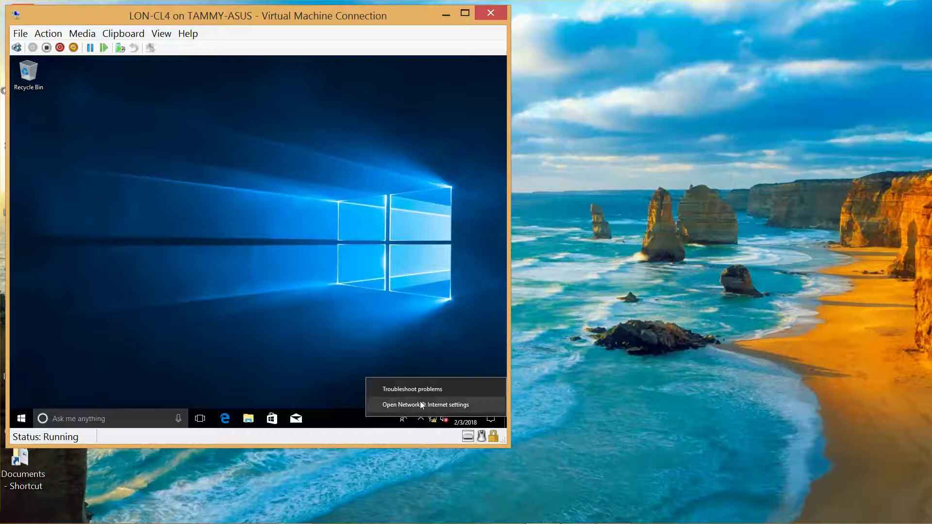
{"action": "left_click", "coordinate": [164, 342]}
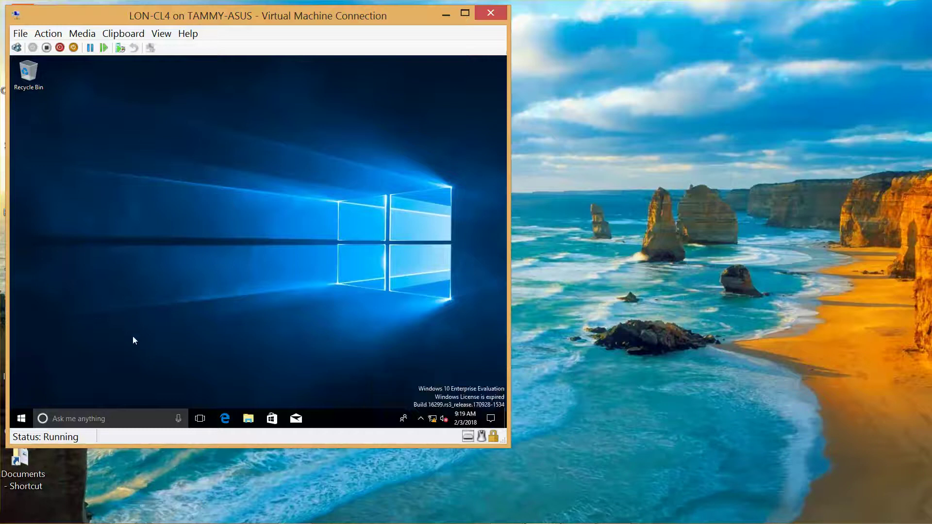
{"action": "left_click", "coordinate": [21, 419]}
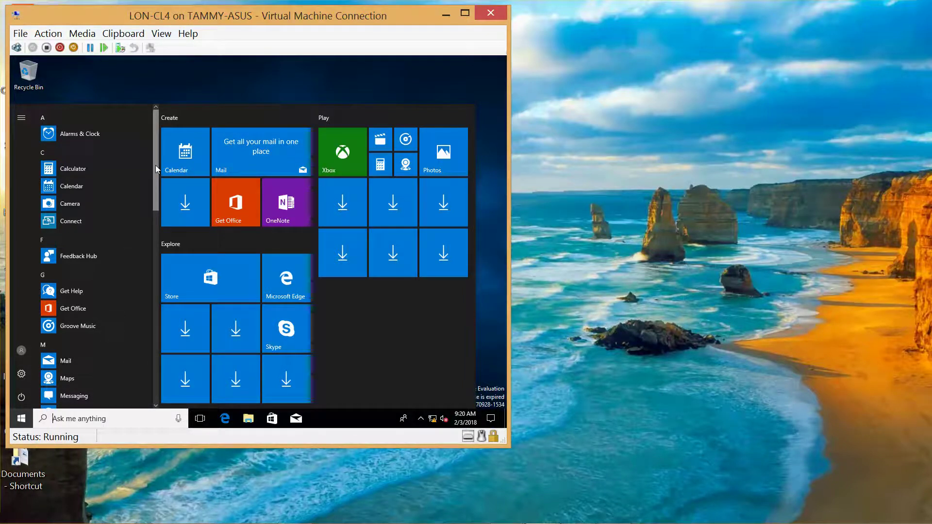
{"action": "left_click_drag", "start_coordinate": [152, 173], "coordinate": [162, 367]}
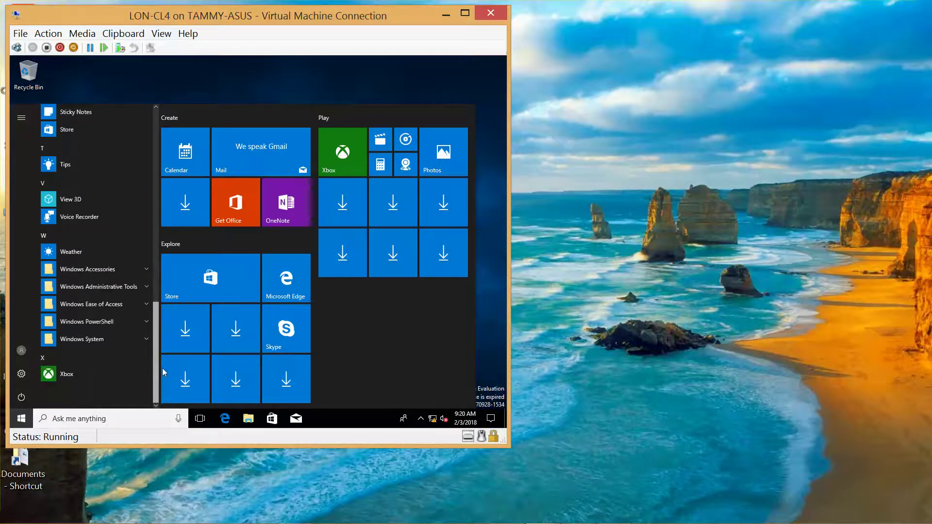
{"action": "left_click", "coordinate": [102, 269]}
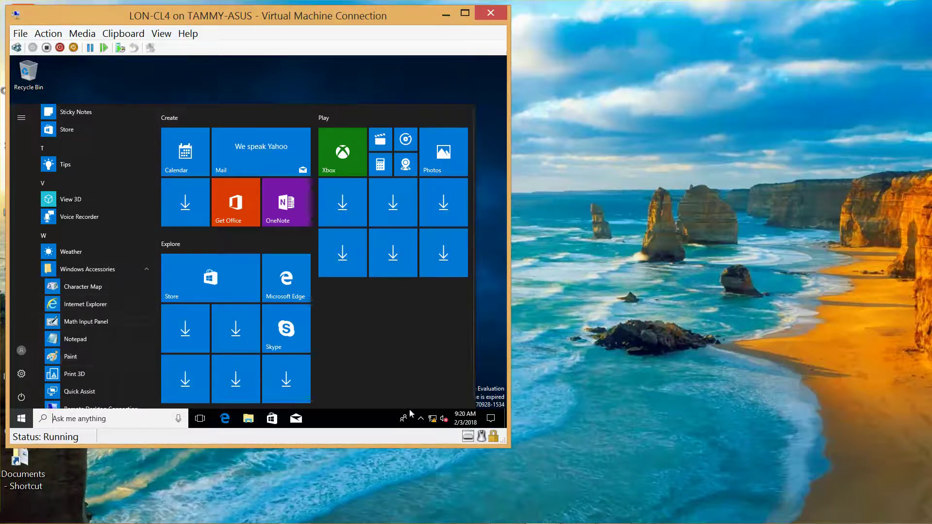
- Go from Network & Internet settings through the Network and Sharing Center to the adapter list
{"action": "right_click", "coordinate": [433, 421]}
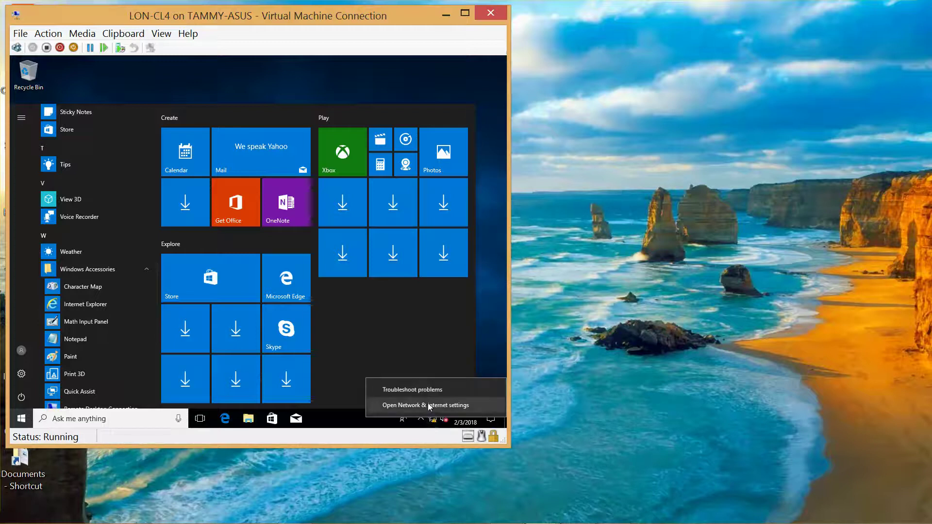
{"action": "left_click", "coordinate": [427, 402]}
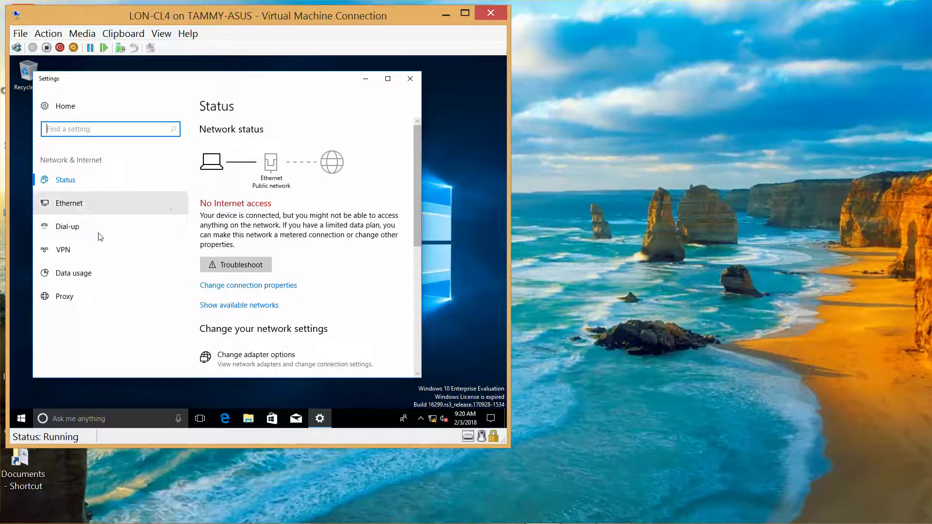
{"action": "left_click", "coordinate": [63, 202]}
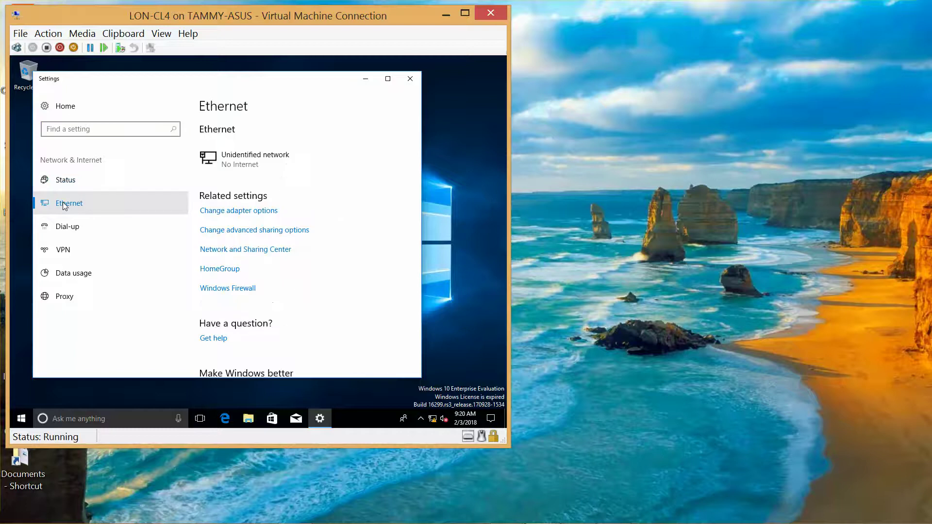
{"action": "left_click", "coordinate": [263, 250]}
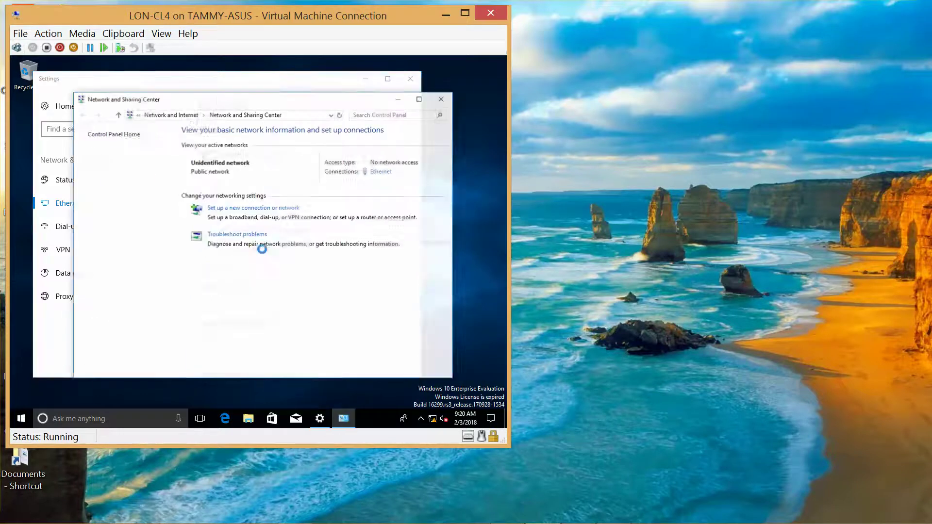
{"action": "left_click", "coordinate": [129, 153]}
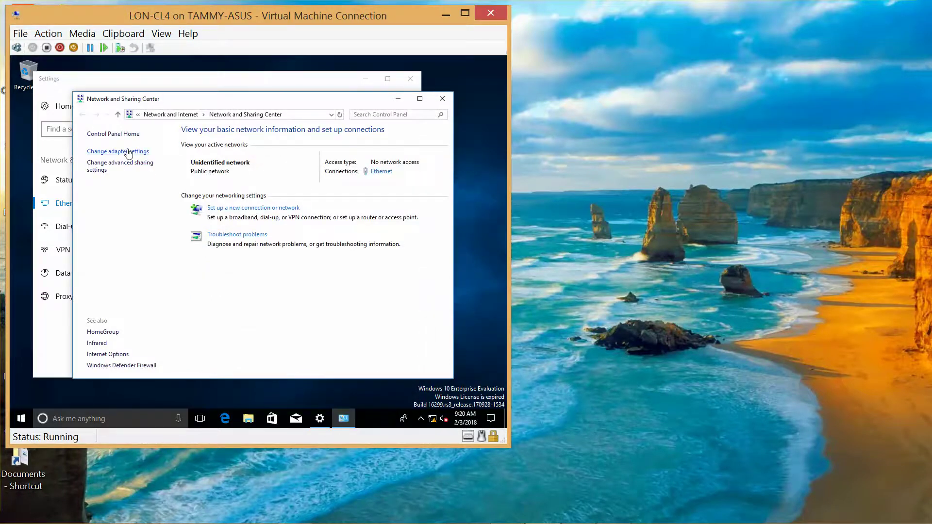
- Open the Ethernet adapter's Internet Protocol Version 4 properties
{"action": "right_click", "coordinate": [142, 164]}
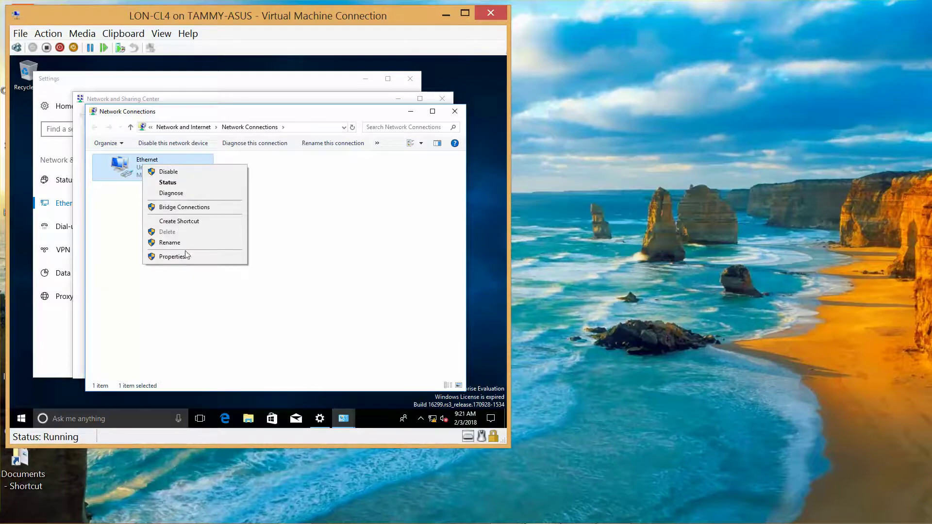
{"action": "left_click", "coordinate": [185, 256]}
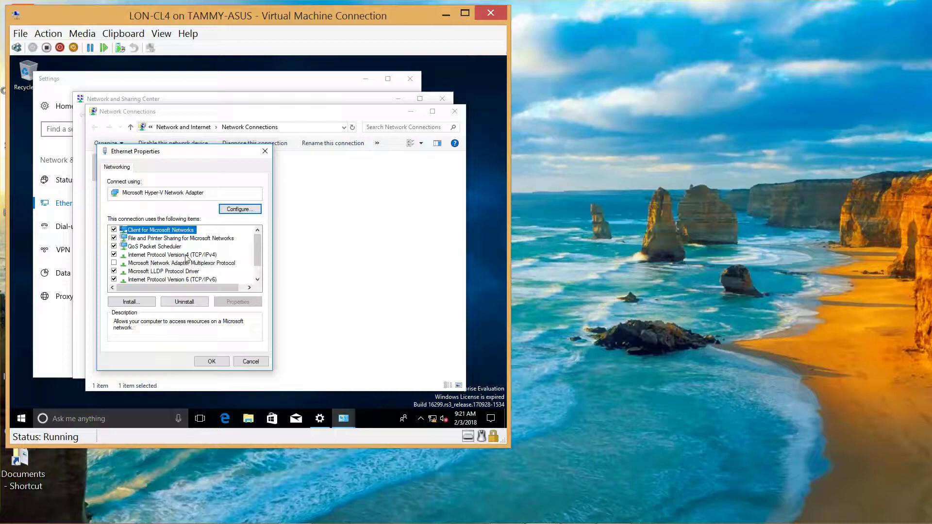
{"action": "left_click", "coordinate": [197, 257]}
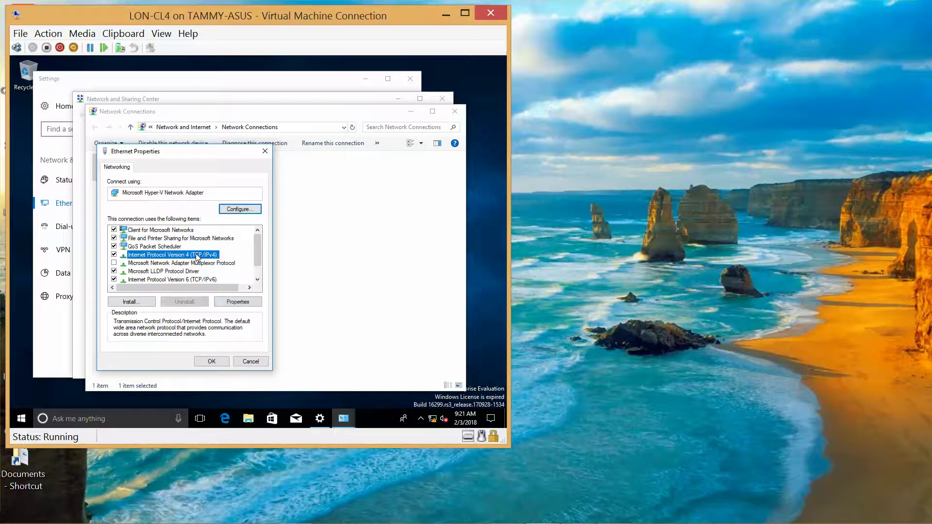
{"action": "left_click", "coordinate": [244, 303]}
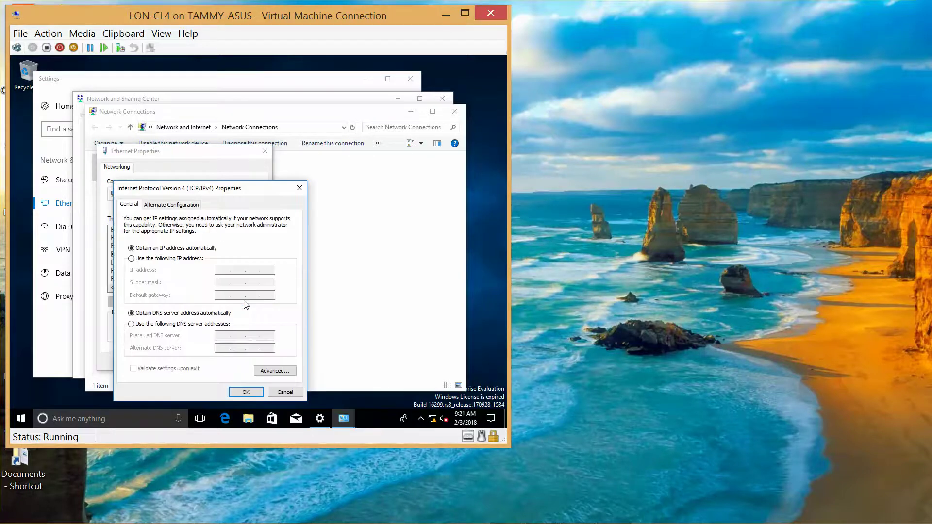
- Switch IPv4 to static 172.16.0.43, mask 255.255.0.0, preferred DNS 172.16.0.10, and confirm with OK
{"action": "left_click", "coordinate": [132, 259]}
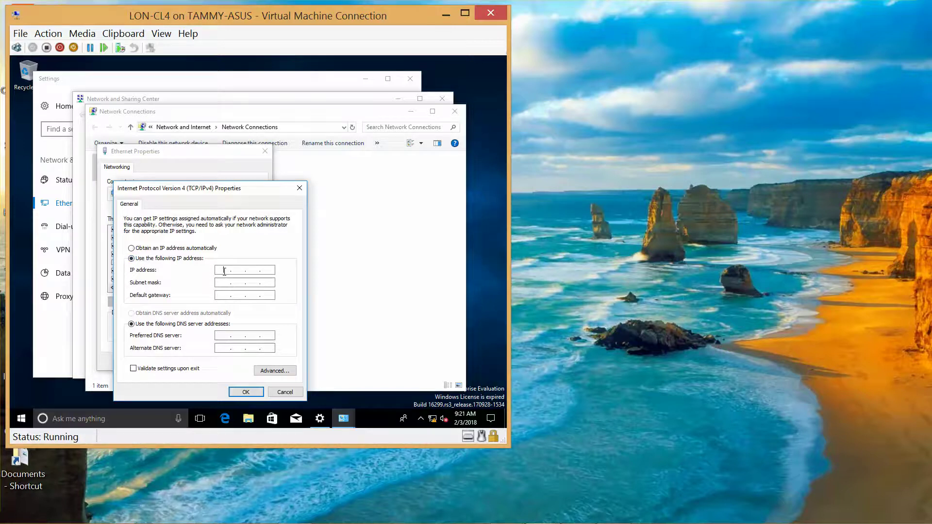
{"action": "type", "text": "172 . 1"}
{"action": "type", "text": "43"}
{"action": "key", "text": "Tab"}
{"action": "left_click", "coordinate": [225, 335]}
{"action": "type", "text": "172 . 16 . 0 . 10"}
{"action": "left_click", "coordinate": [241, 391]}
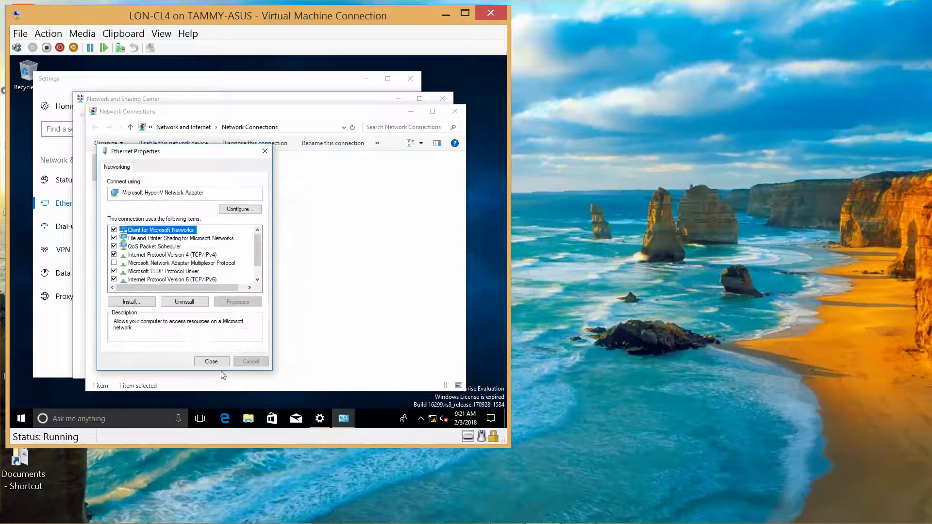
- Close the Ethernet Properties, Network Connections and Network and Sharing Center windows
{"action": "left_click", "coordinate": [211, 362]}
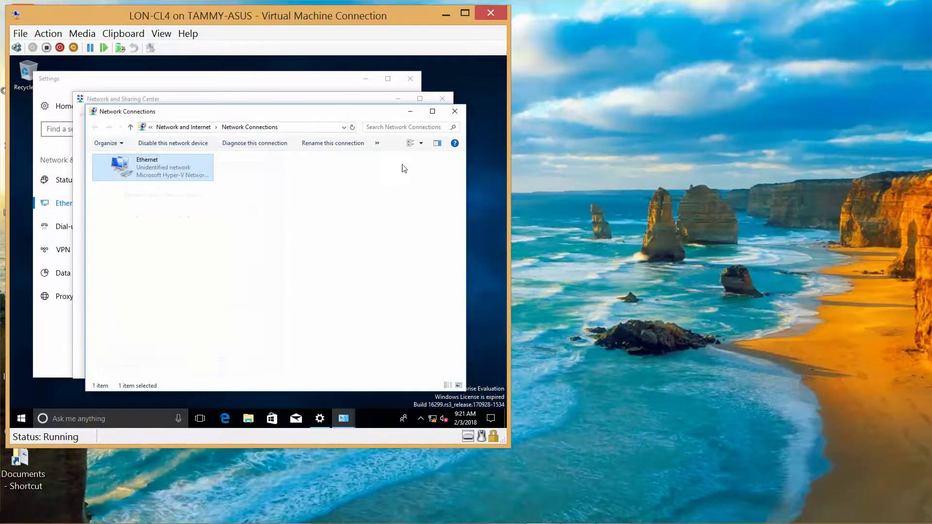
{"action": "left_click", "coordinate": [455, 111]}
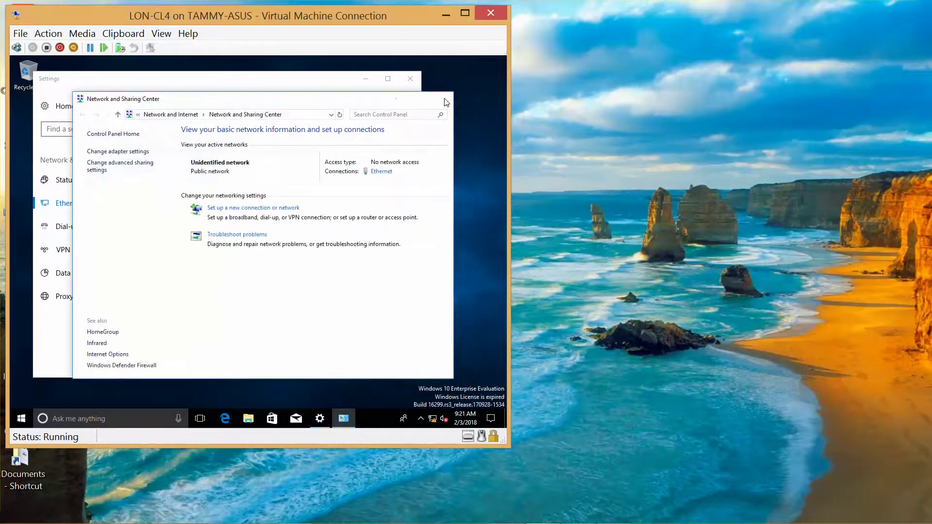
{"action": "left_click", "coordinate": [445, 100]}
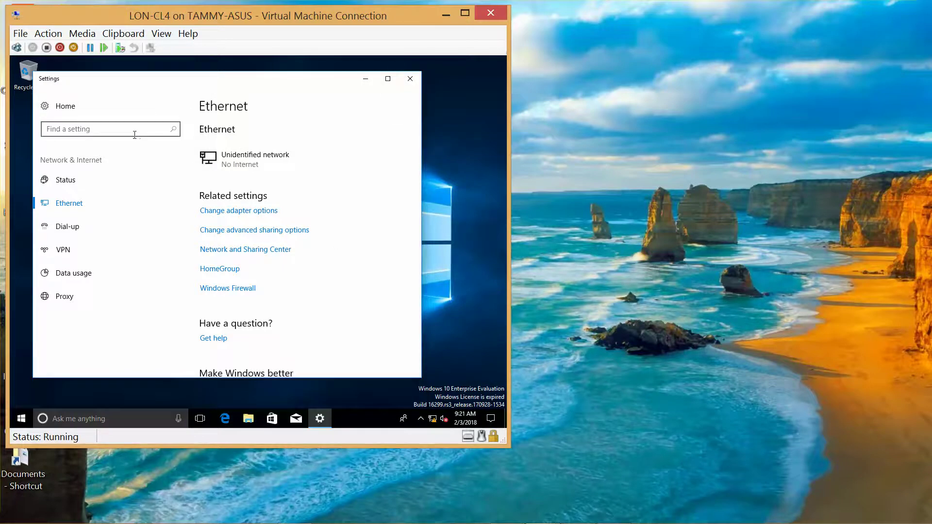
- Search Settings for 'workgroup' and open the Computer Name/Domain Changes dialog for DESKTOP-LMK4B7V
{"action": "type", "text": "workgroup"}
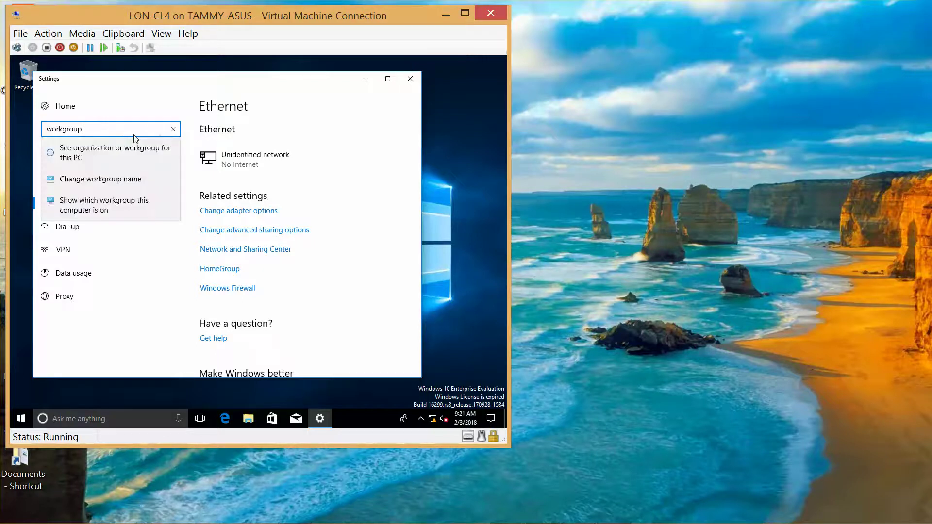
{"action": "left_click", "coordinate": [111, 178]}
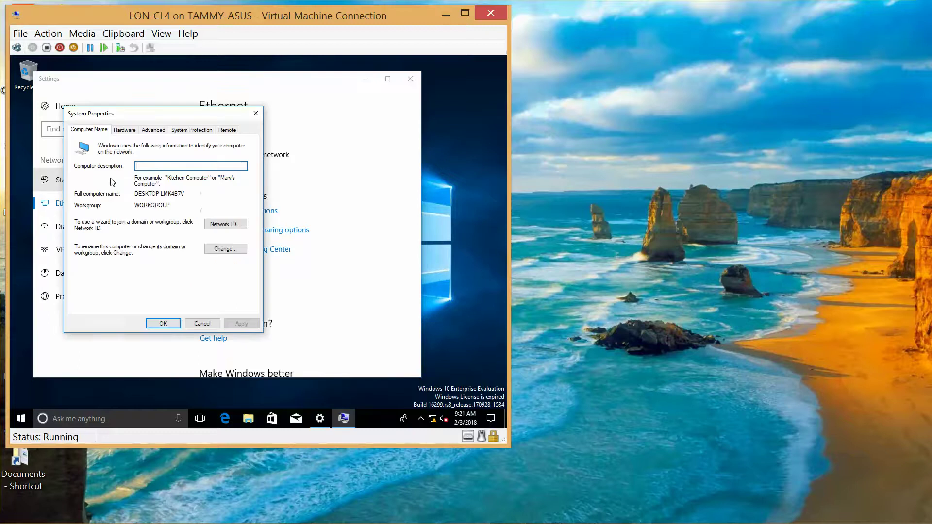
{"action": "left_click", "coordinate": [226, 249]}
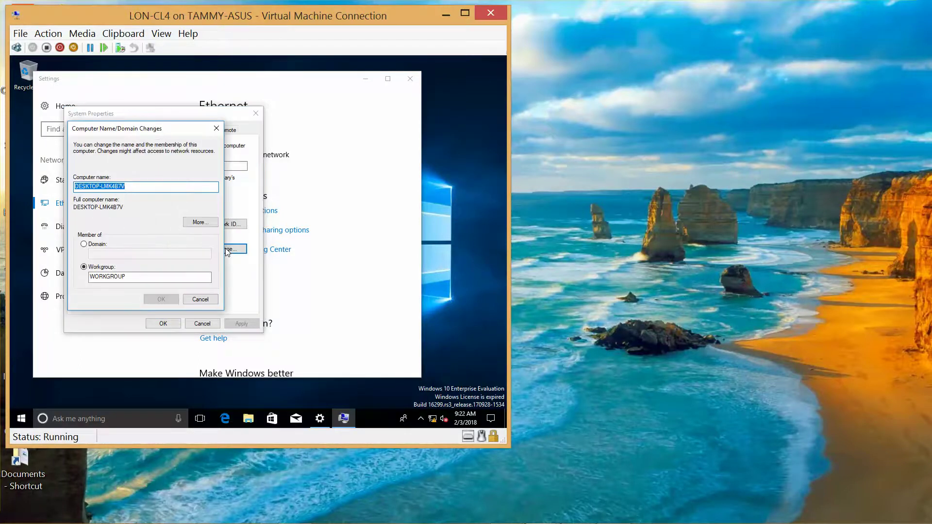
- Rename the computer to LON-CL4 and make it a member of the adatum.com domain
{"action": "type", "text": "LON-"}
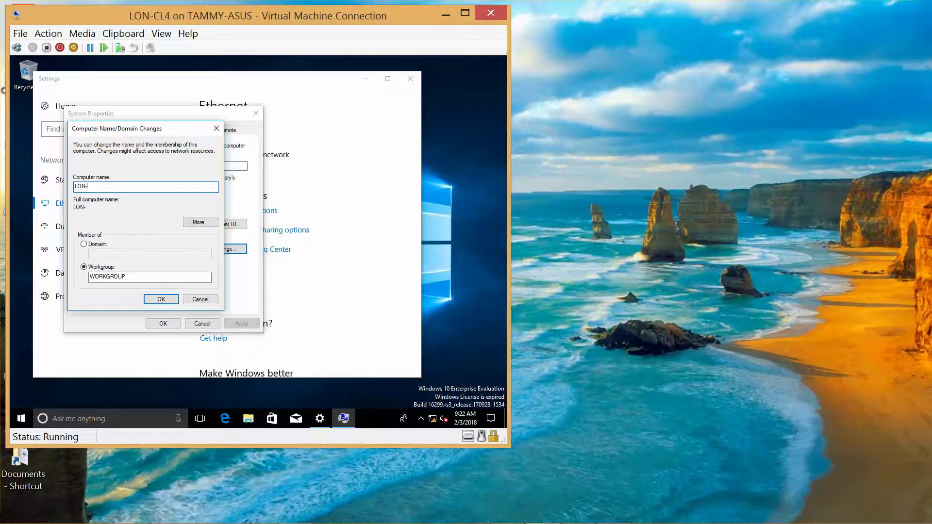
{"action": "type", "text": "CL4"}
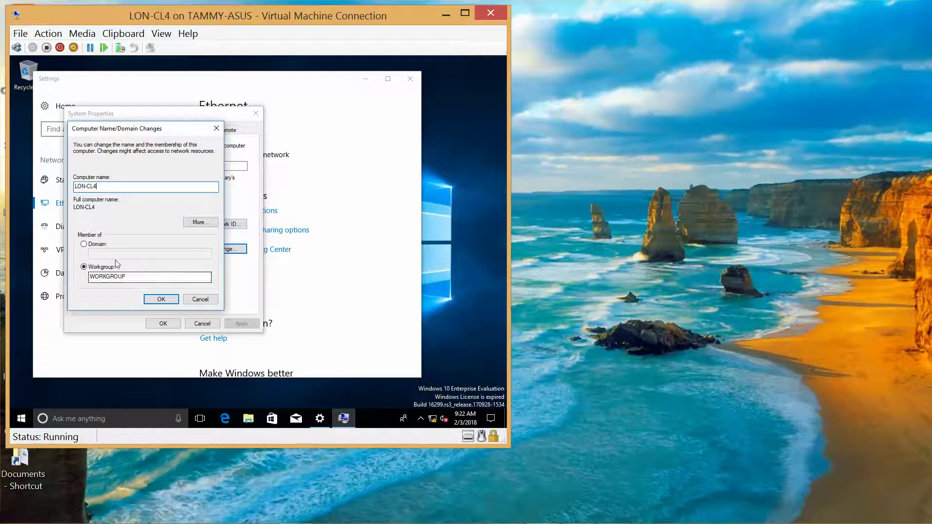
{"action": "left_click", "coordinate": [84, 244]}
{"action": "left_click", "coordinate": [104, 254]}
{"action": "type", "text": "a"}
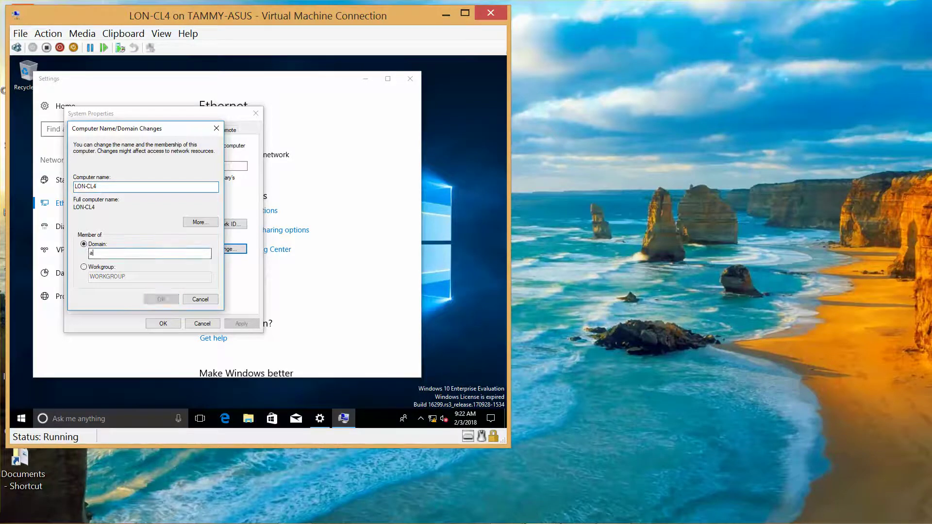
{"action": "type", "text": "datum.com"}
{"action": "left_click", "coordinate": [160, 298]}
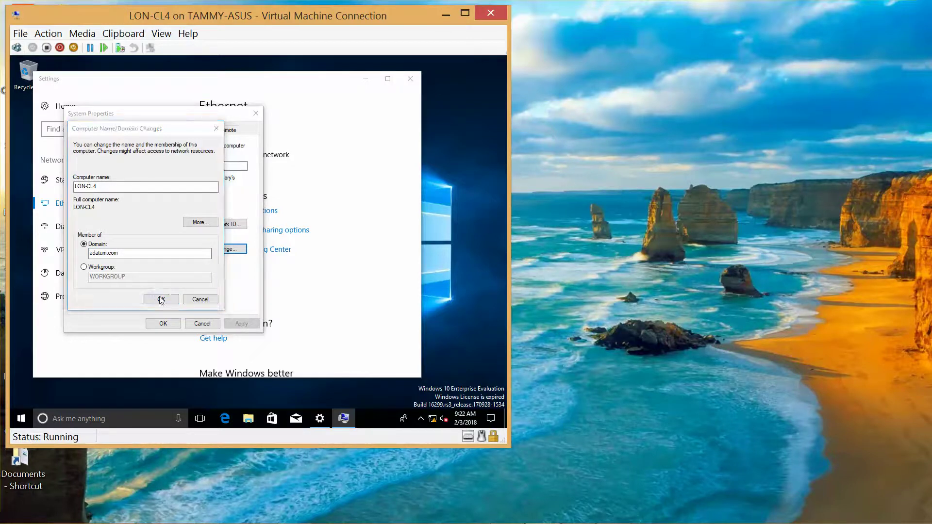
- Enter the domain administrator user name and password to authorize the join
{"action": "type", "text": "ad"}
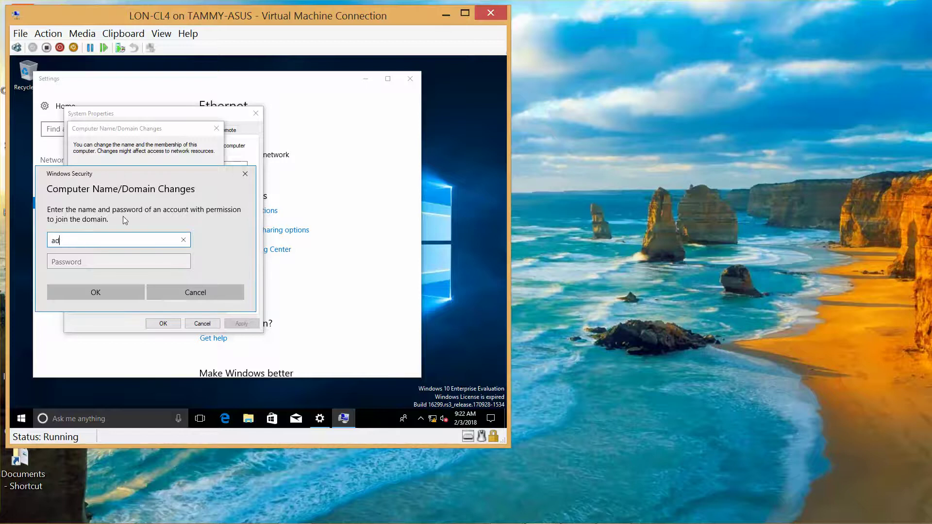
{"action": "type", "text": "ministrator"}
{"action": "key", "text": "Tab"}
{"action": "type", "text": "Pa"}
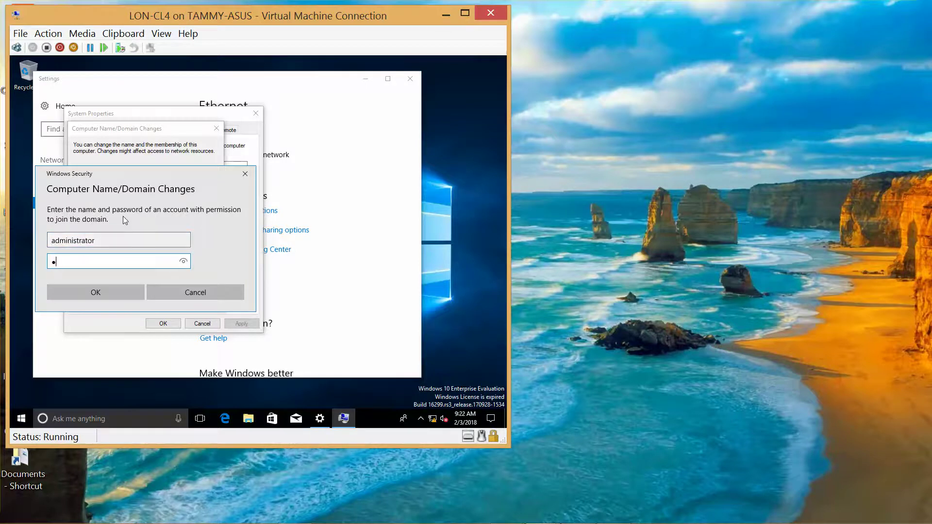
{"action": "type", "text": "$$w0rd"}
{"action": "left_click", "coordinate": [115, 286]}
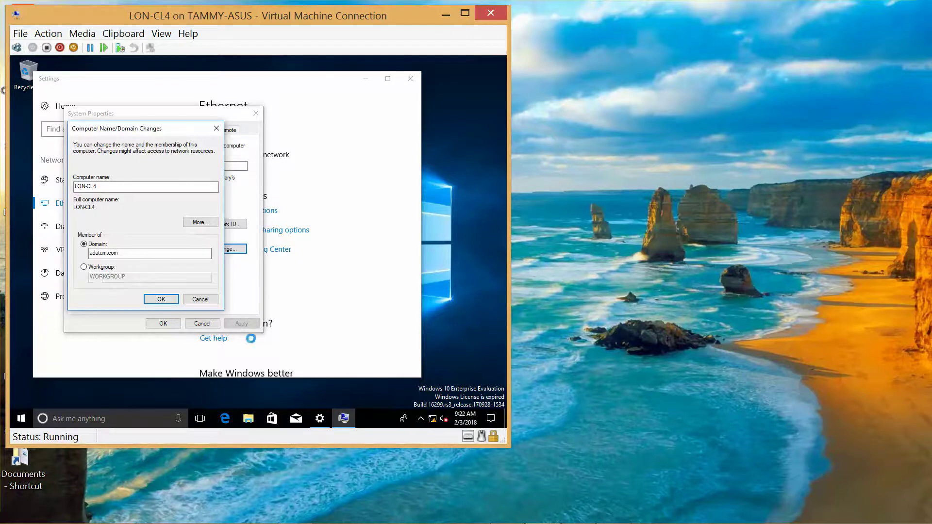
- Acknowledge the adatum.com welcome, DNS error and restart notices, close System Properties, and choose Restart Later
{"action": "mouse_move", "coordinate": [554, 521]}
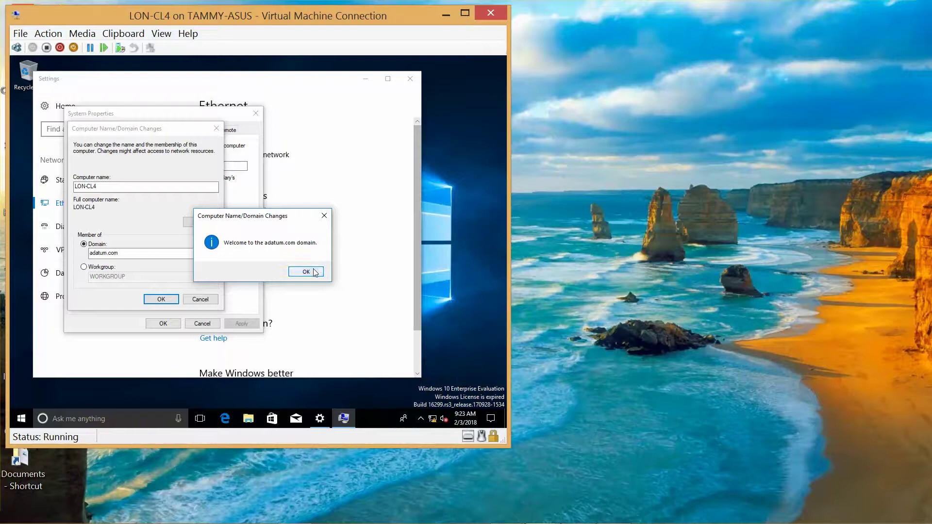
{"action": "left_click", "coordinate": [311, 272]}
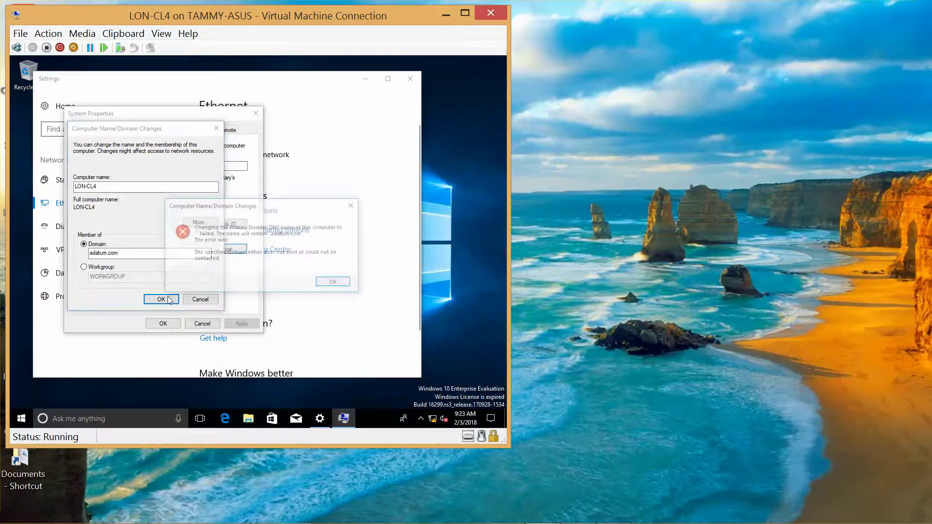
{"action": "left_click", "coordinate": [339, 284]}
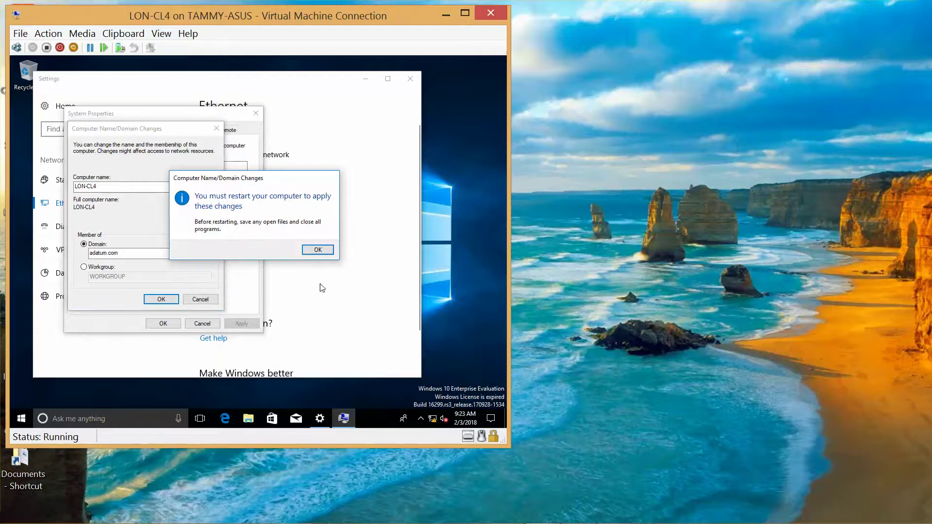
{"action": "left_click", "coordinate": [312, 251]}
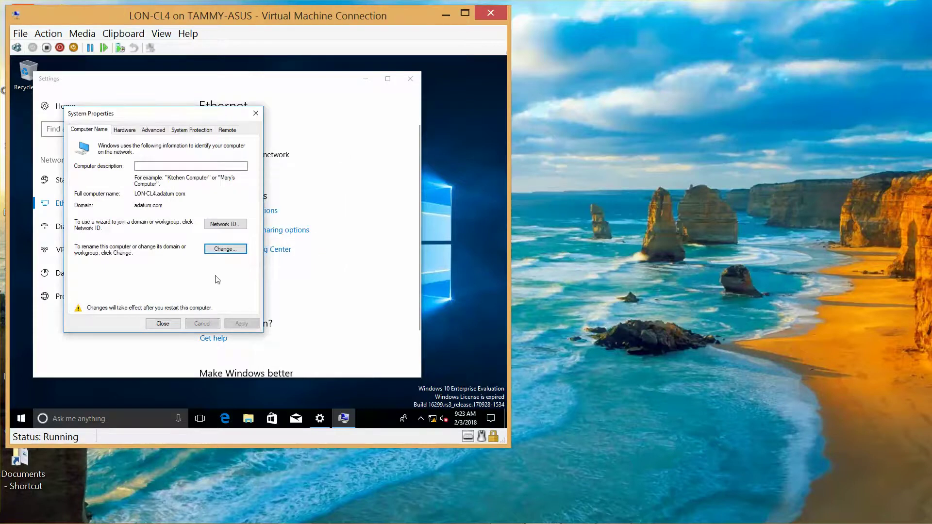
{"action": "left_click", "coordinate": [162, 324]}
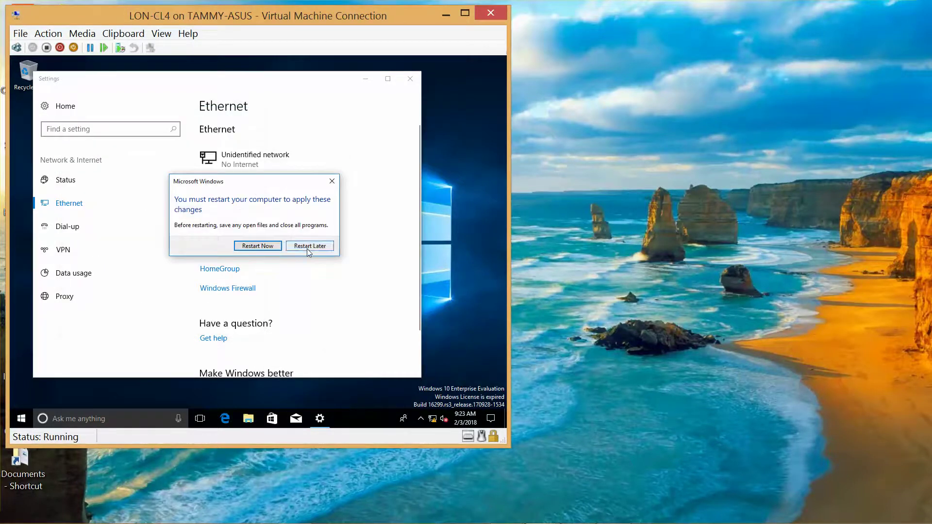
{"action": "left_click", "coordinate": [307, 248]}
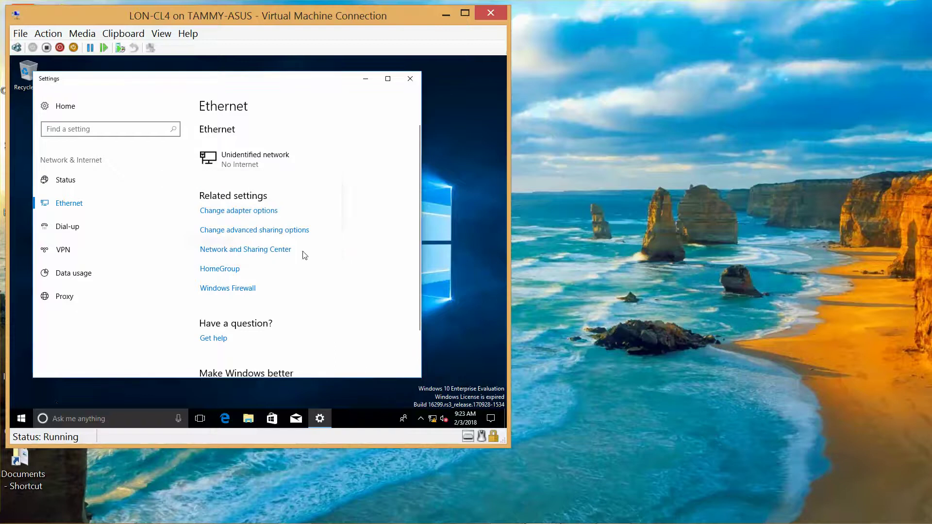
- Shut down LON-CL4 from the Start context menu and bring Word's lab setup guide forward
{"action": "right_click", "coordinate": [21, 418]}
{"action": "mouse_move", "coordinate": [118, 389]}
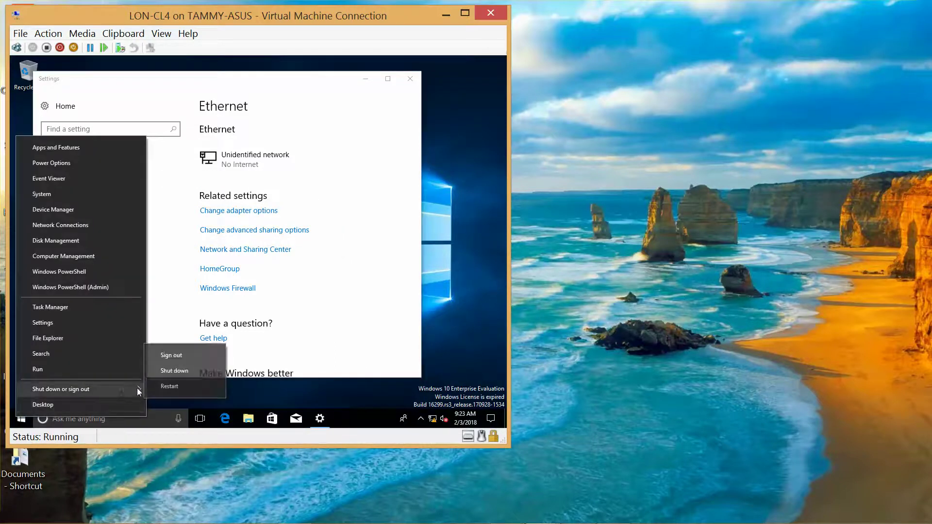
{"action": "left_click", "coordinate": [191, 374]}
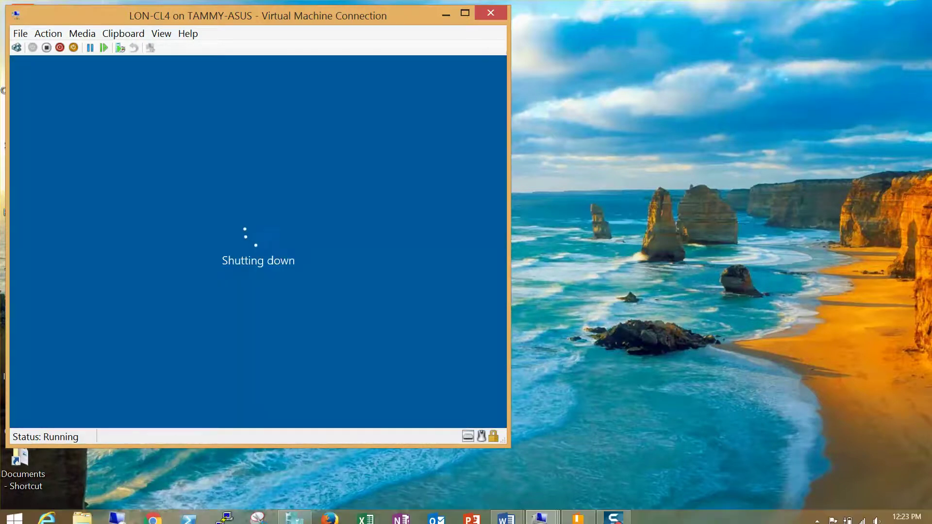
{"action": "left_click", "coordinate": [622, 517]}
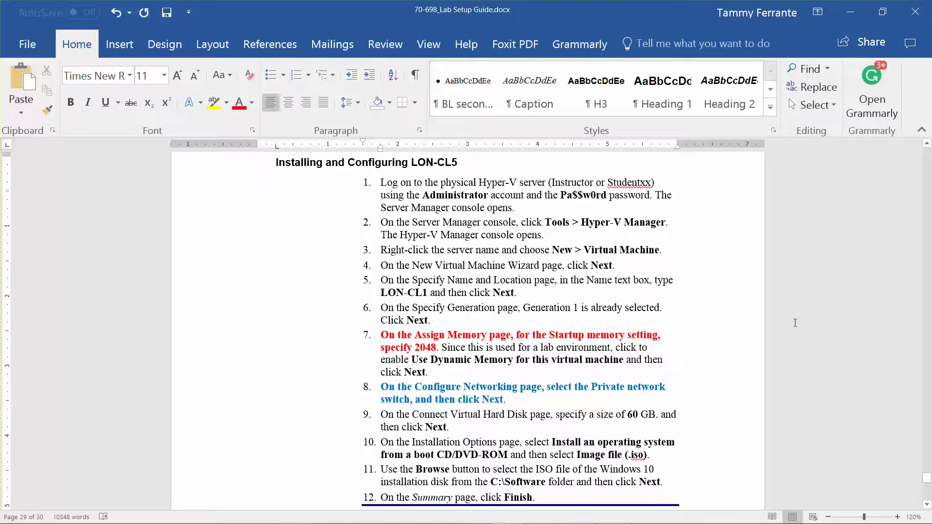
- Scroll the lab setup guide back up to the Final Configuration section on page 29
{"action": "left_click", "coordinate": [926, 506]}
{"action": "left_click_drag", "start_coordinate": [926, 505], "coordinate": [926, 505]}
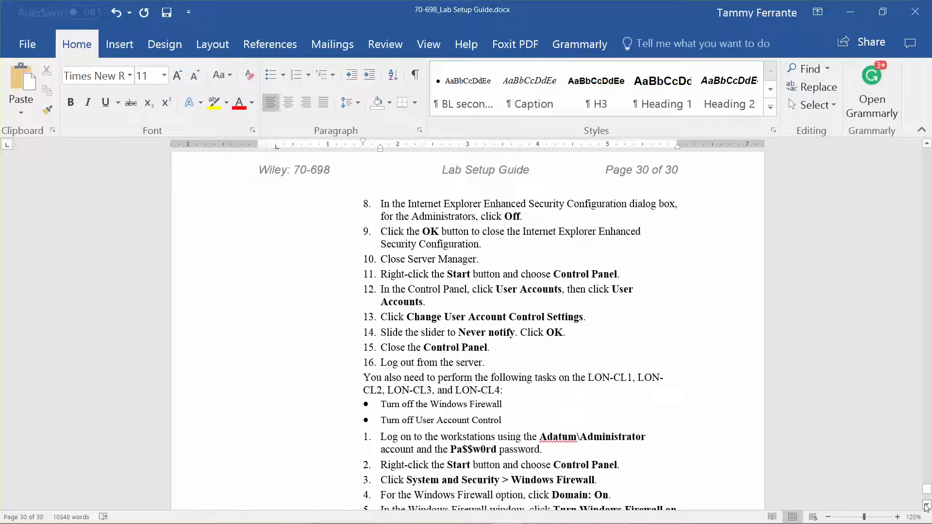
{"action": "left_click", "coordinate": [926, 145]}
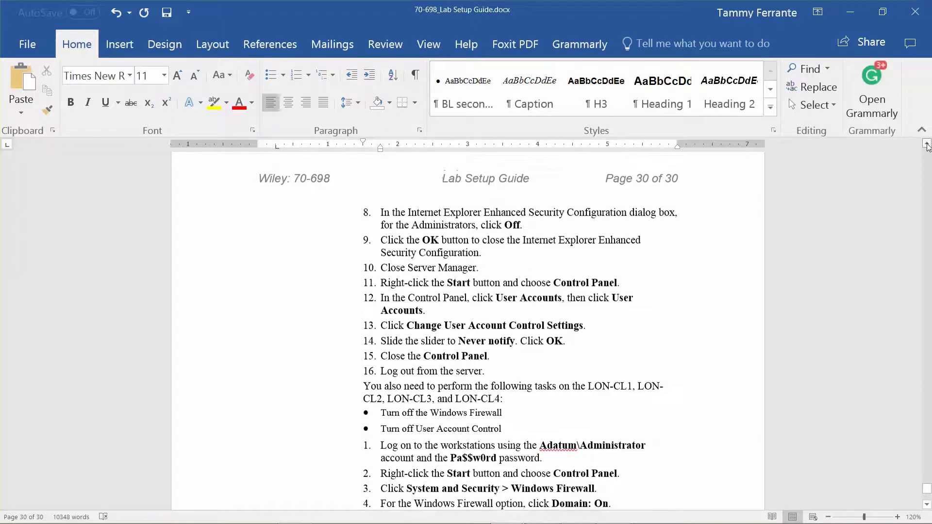
{"action": "left_click_drag", "start_coordinate": [926, 145], "coordinate": [927, 145]}
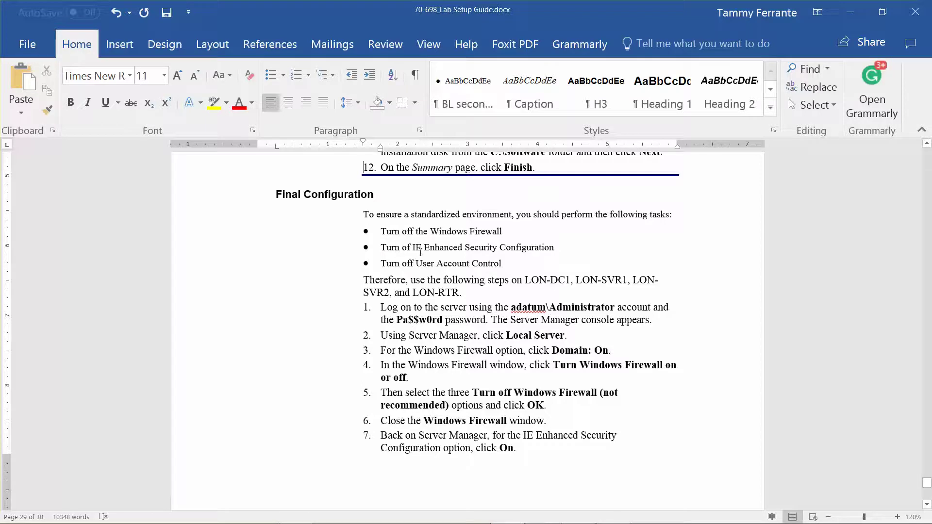
- Fix the typo so the second bullet reads 'Turn off IE Enhanced Security Configuration'
{"action": "left_click", "coordinate": [411, 247]}
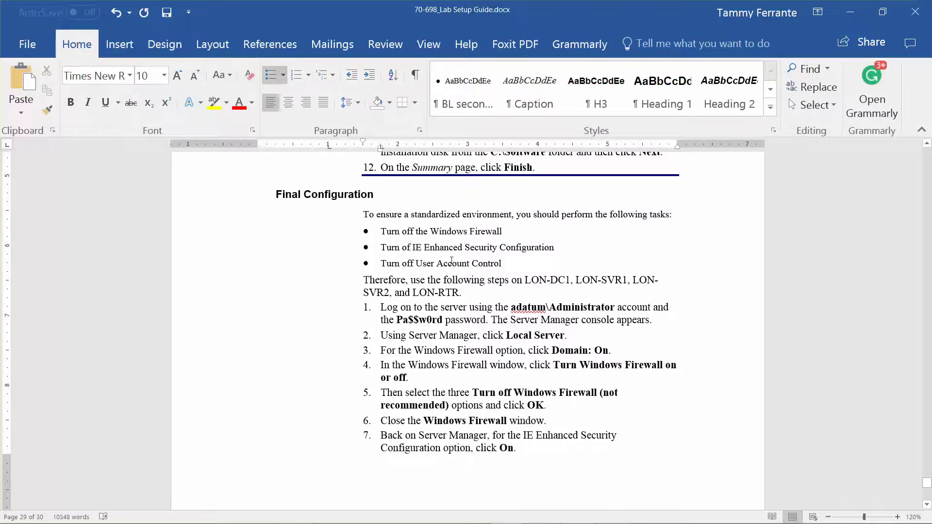
{"action": "type", "text": "f"}
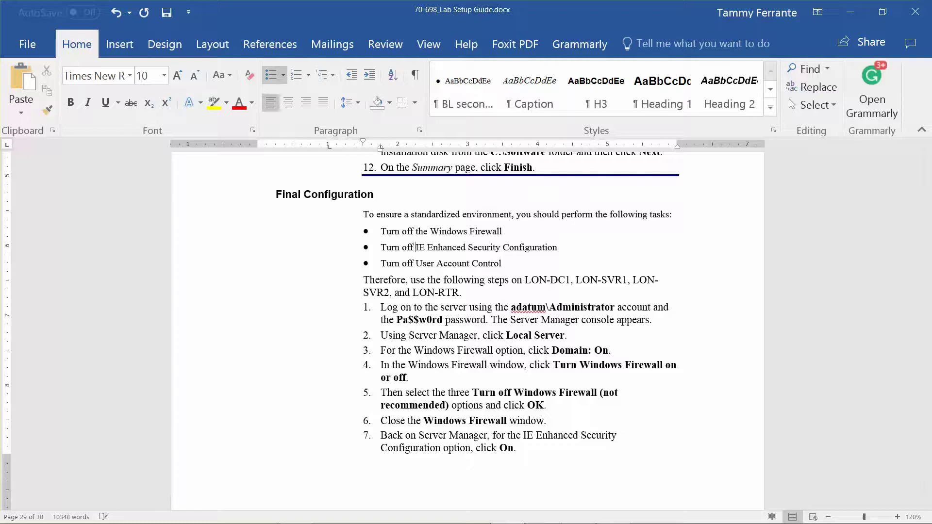